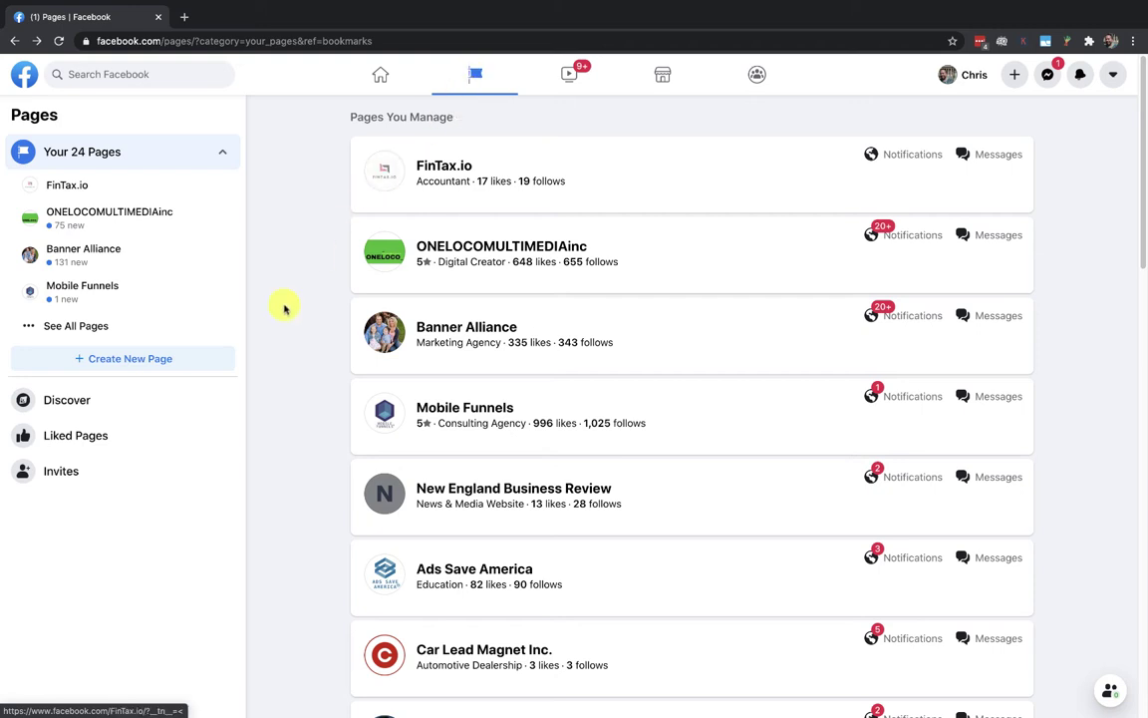
Step: Start a new Page named 'Framingham Window Cleaning', searching 'clean' to pick the Cleaning Service category
{"action": "left_click", "coordinate": [103, 360]}
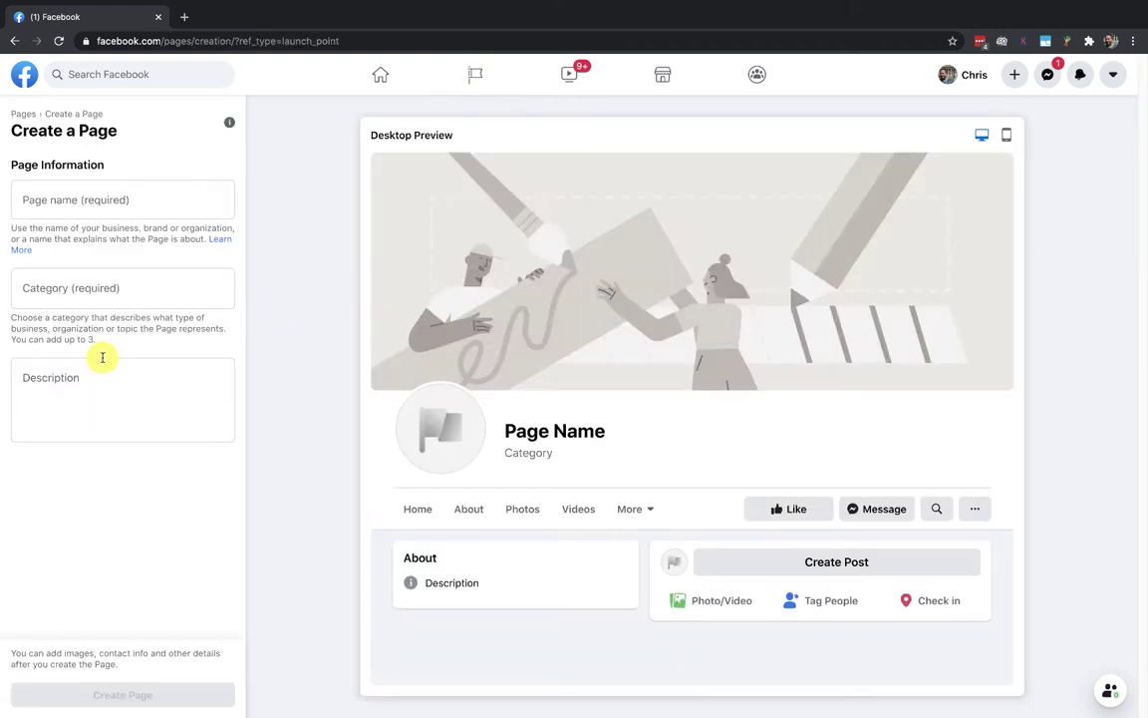
{"action": "left_click", "coordinate": [56, 208]}
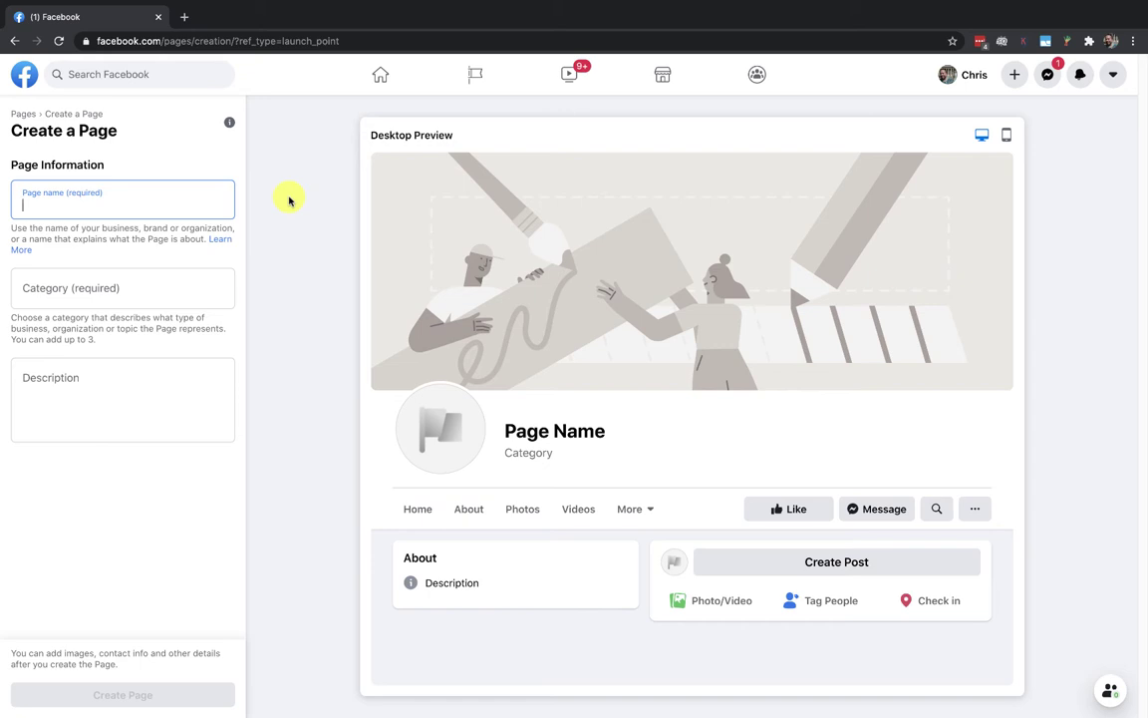
{"action": "type", "text": "Framingha"}
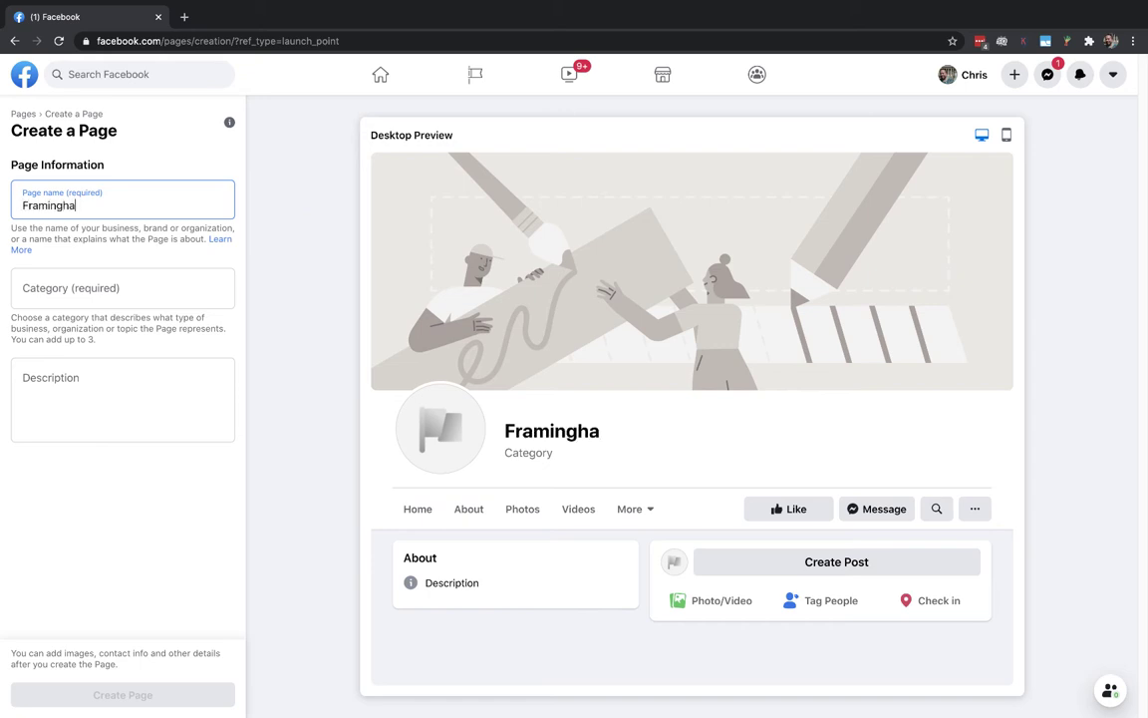
{"action": "type", "text": "m Window Cleani"}
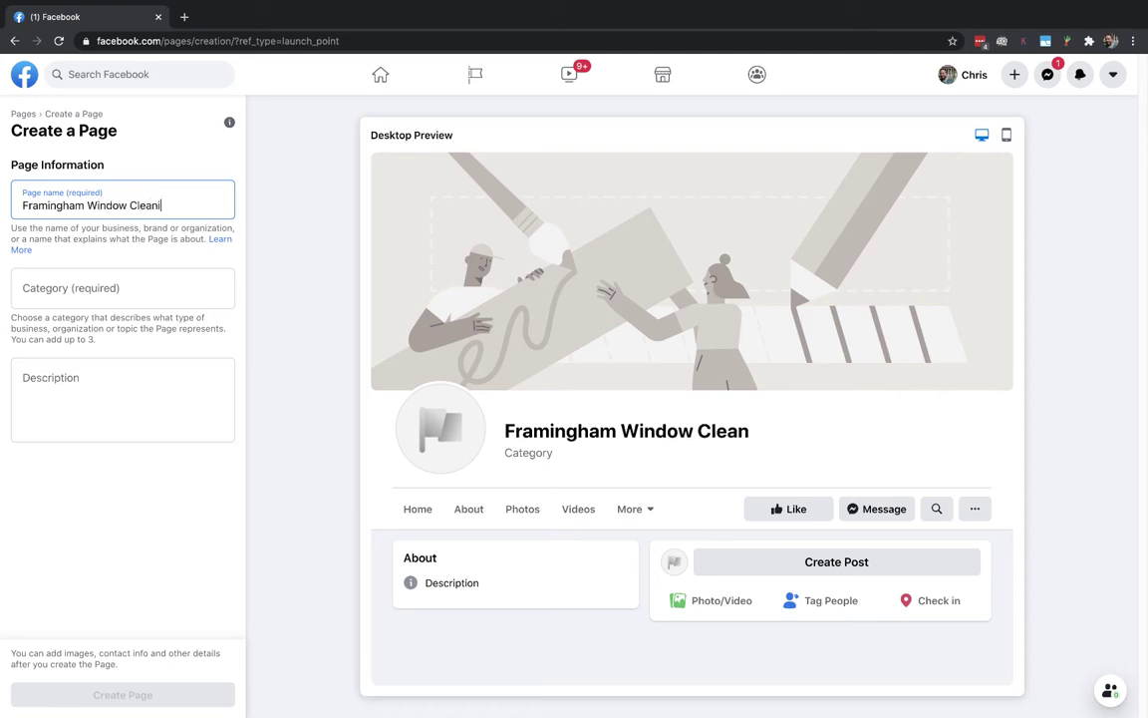
{"action": "type", "text": "ng"}
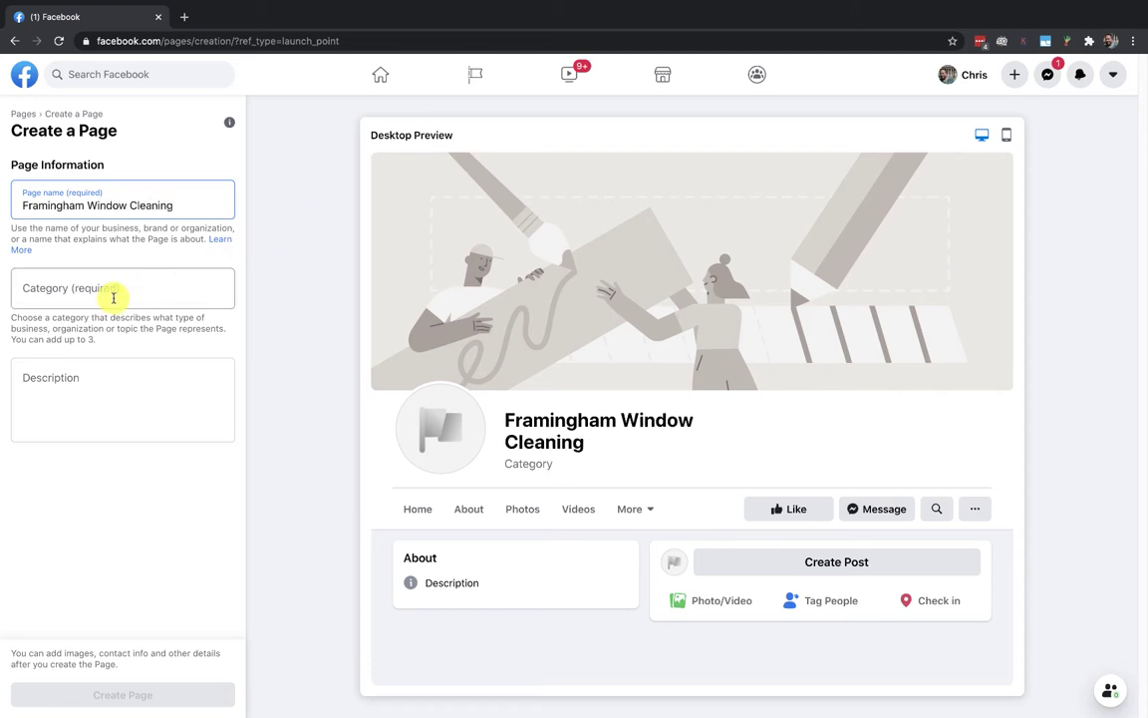
{"action": "left_click", "coordinate": [38, 290]}
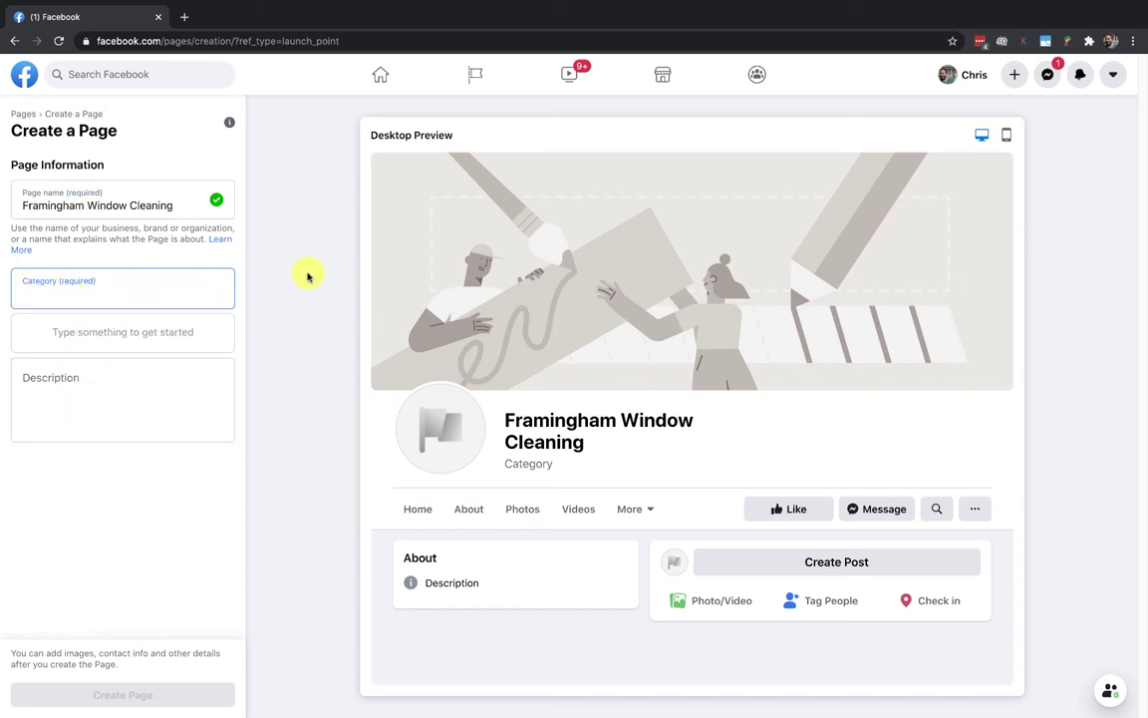
{"action": "type", "text": "clean"}
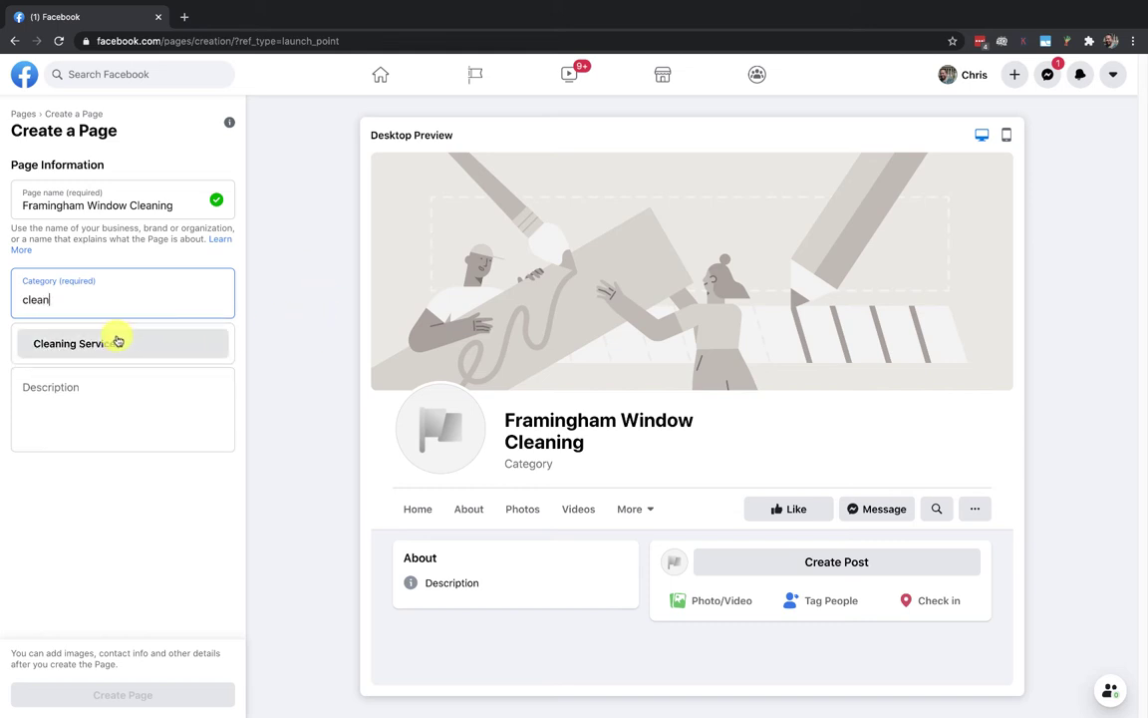
{"action": "left_click", "coordinate": [117, 341]}
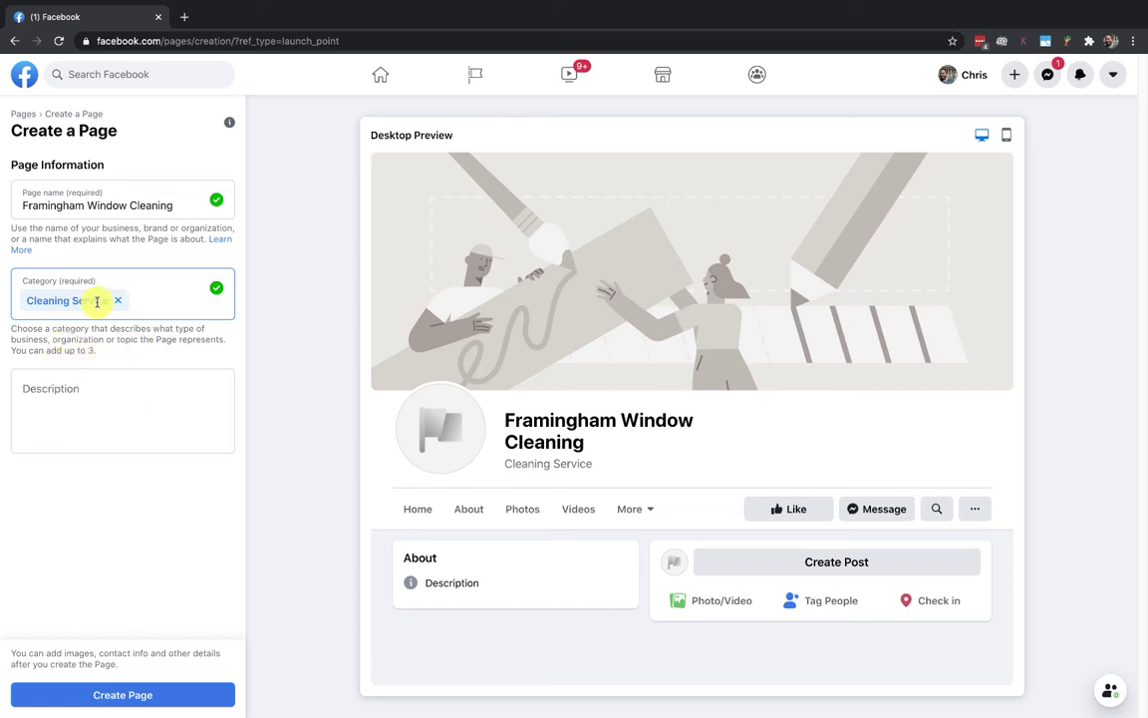
Step: Describe the Page as Framingham's top window cleaning service for residential and commercial properties, then create it
{"action": "left_click", "coordinate": [71, 391]}
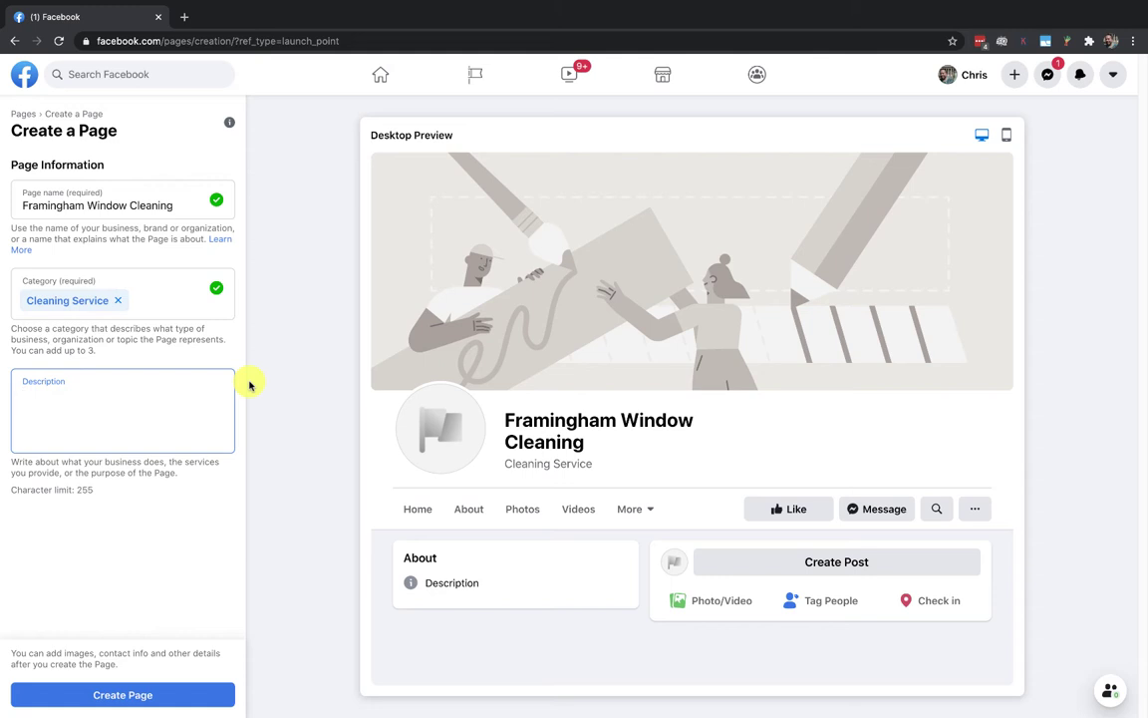
{"action": "type", "text": "Framingham's top window cleaning service for both resid"}
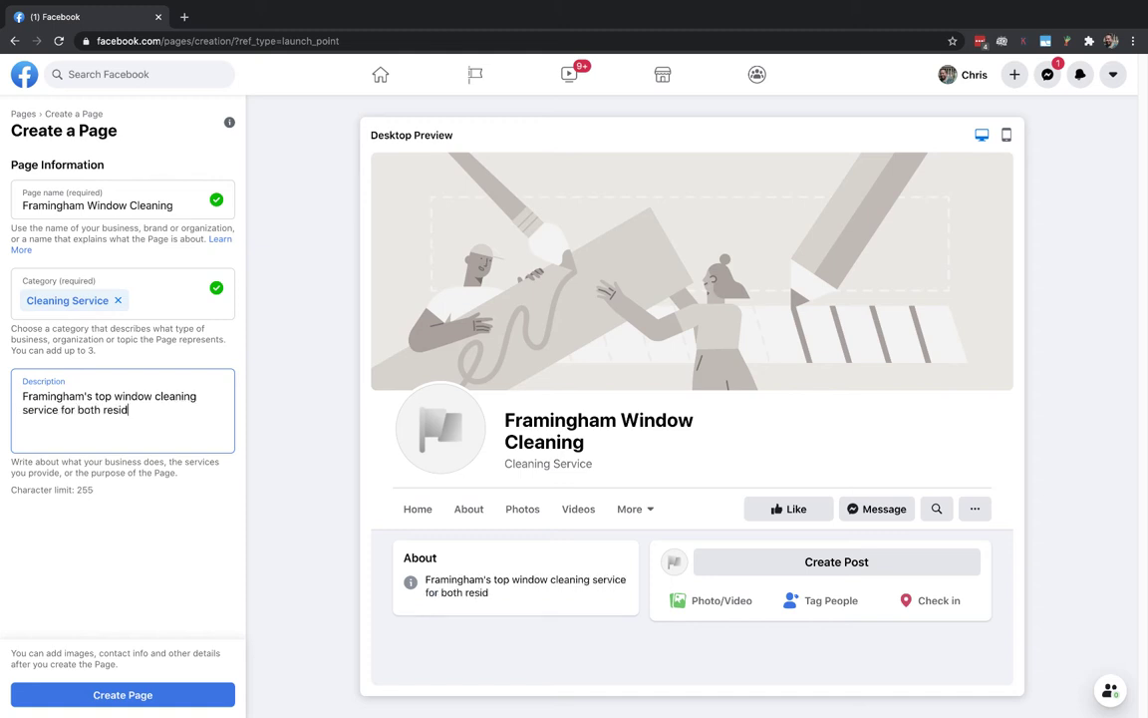
{"action": "type", "text": "ential and commercial properties. Get a quote today!"}
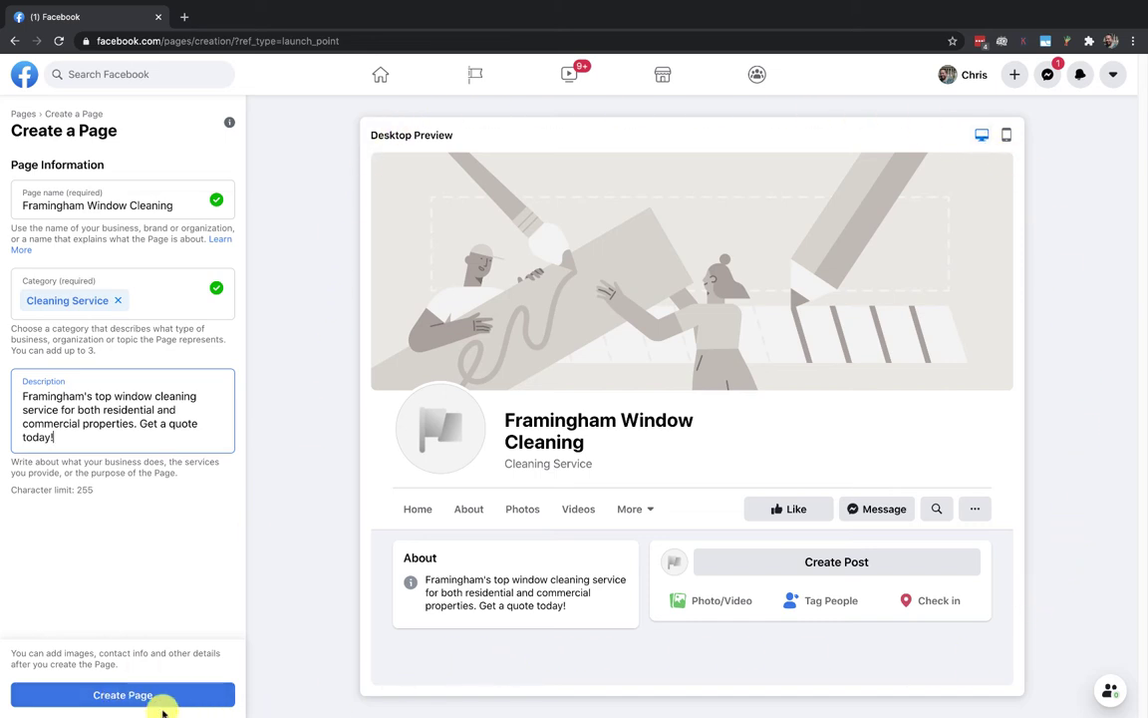
{"action": "left_click", "coordinate": [122, 691]}
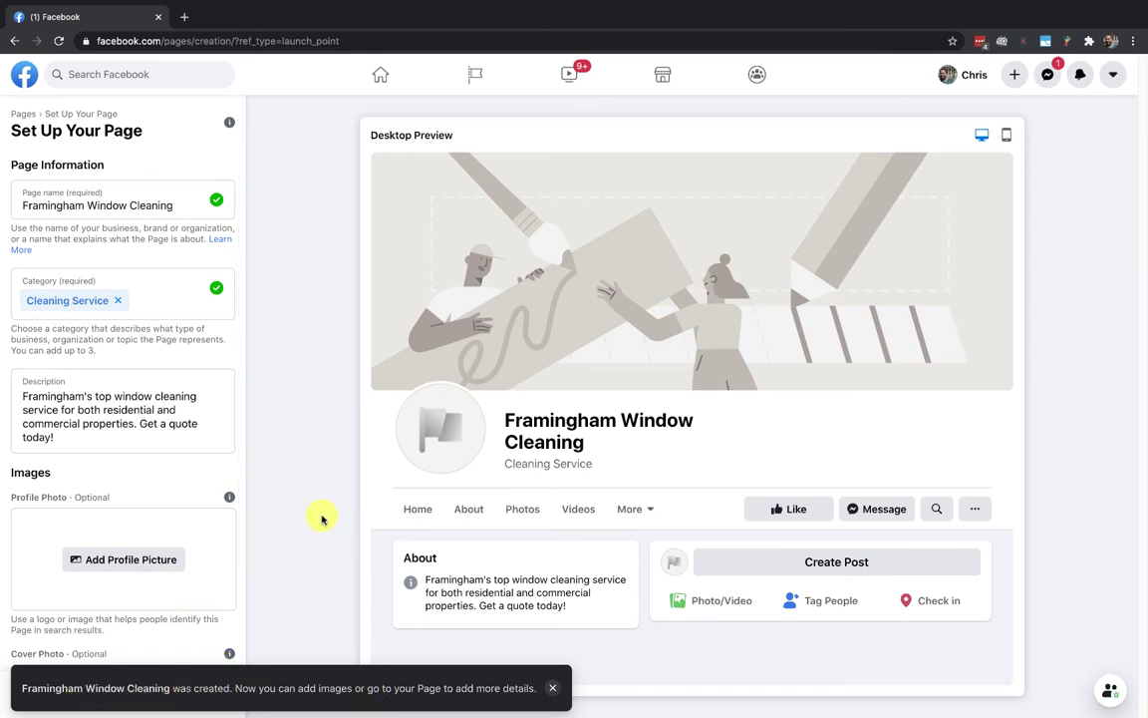
{"action": "left_click", "coordinate": [551, 688]}
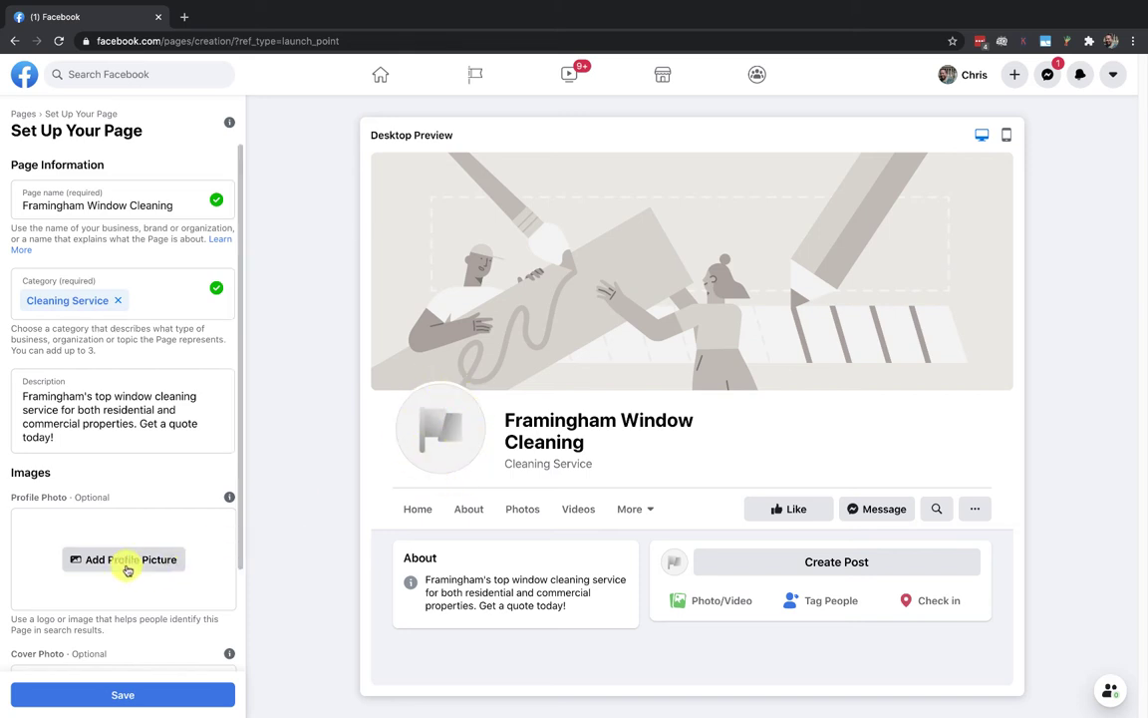
Step: Search Google Images for 'window cleaner' in a new tab and browse the results
{"action": "left_click", "coordinate": [185, 17]}
{"action": "type", "text": "window cleaner"}
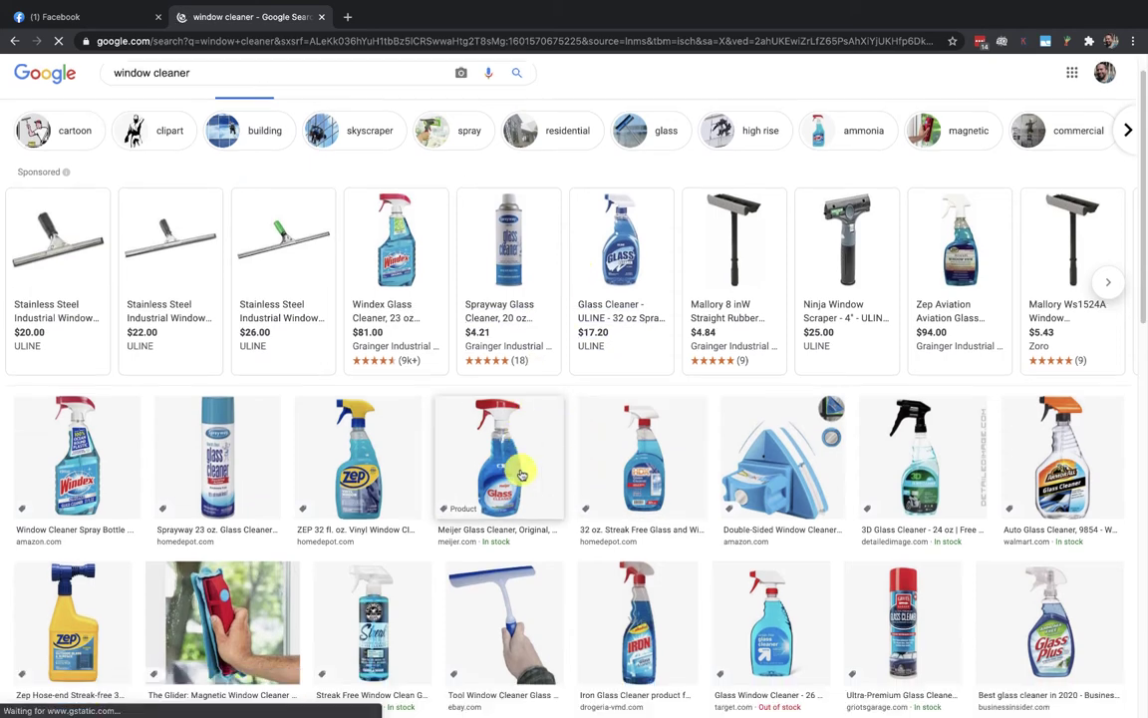
{"action": "scroll", "coordinate": [521, 475], "scroll_direction": "down", "scroll_amount": 2}
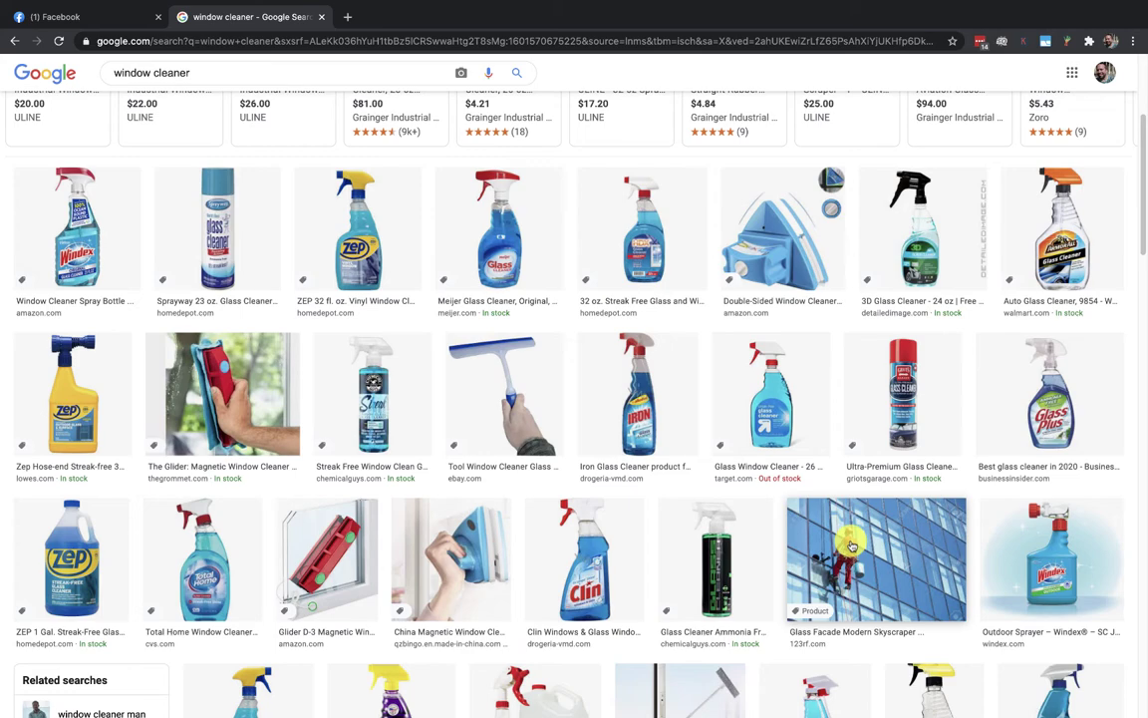
{"action": "scroll", "coordinate": [851, 544], "scroll_direction": "down", "scroll_amount": 5}
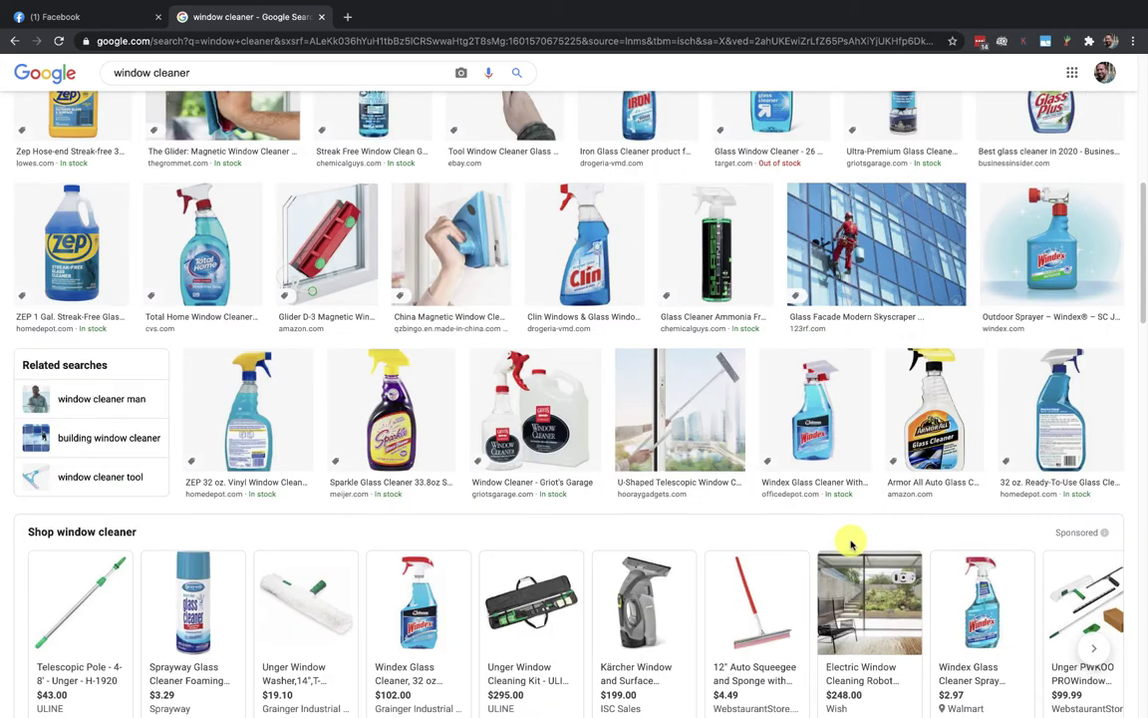
Step: Save the skyscraper window washer photo as 'window cleaner.jpg'
{"action": "left_click", "coordinate": [871, 267]}
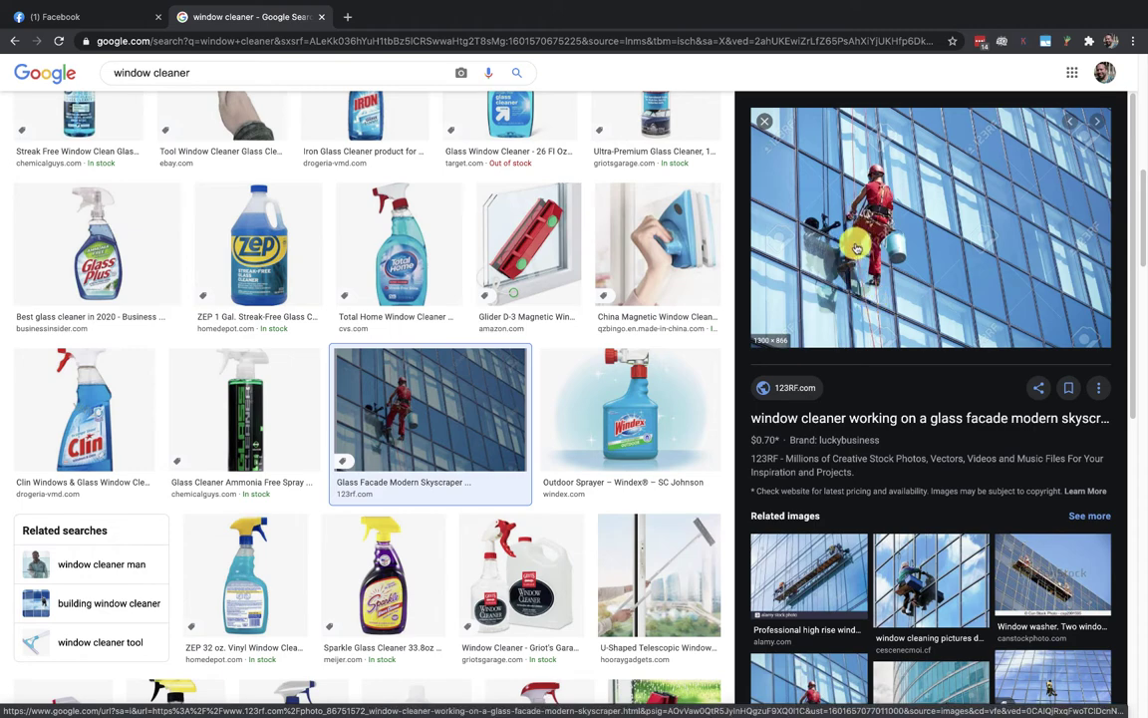
{"action": "left_click", "coordinate": [931, 568]}
{"action": "right_click", "coordinate": [917, 232]}
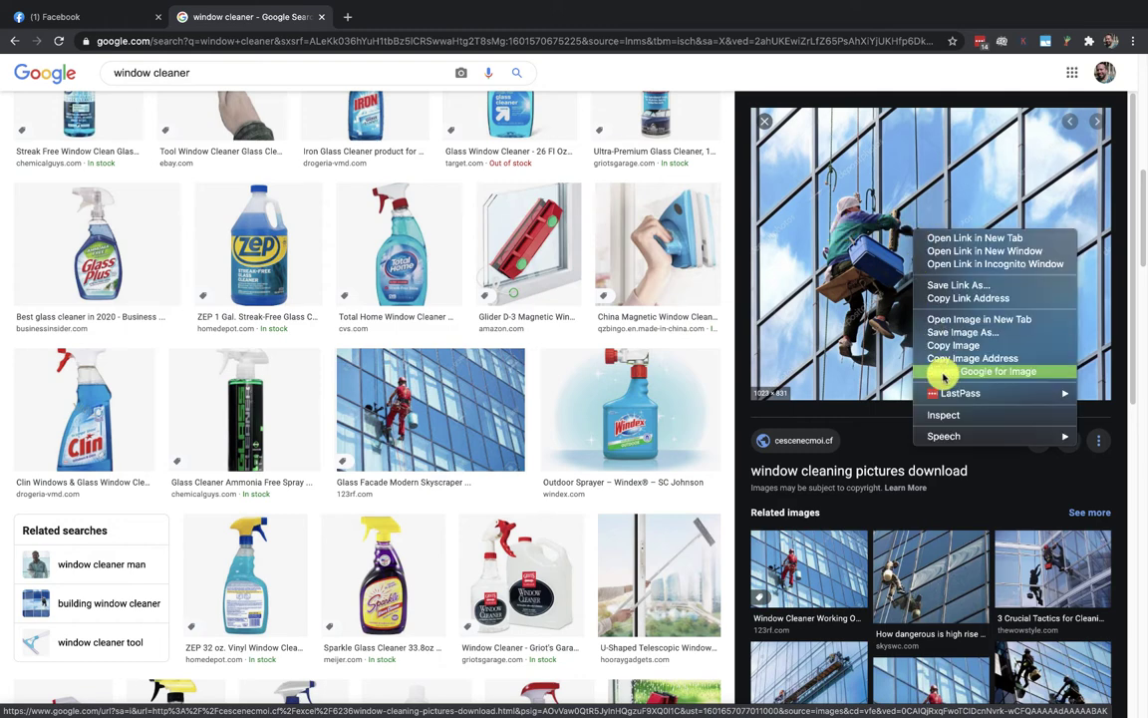
{"action": "left_click", "coordinate": [942, 335]}
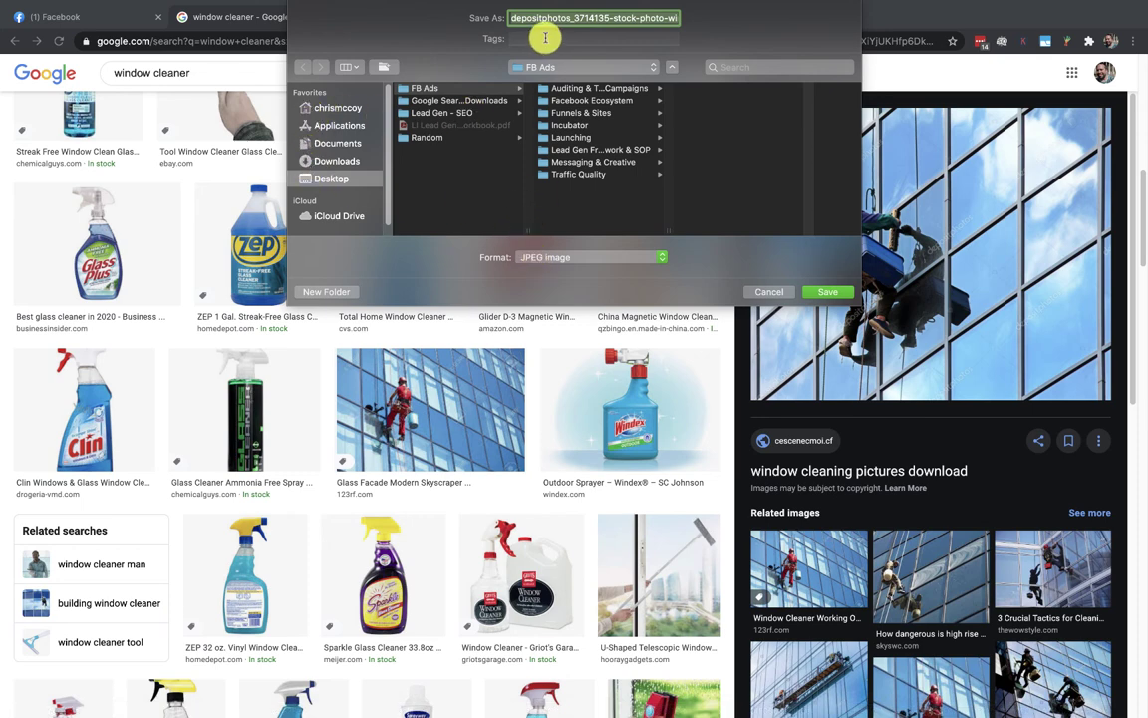
{"action": "type", "text": "window cleaner"}
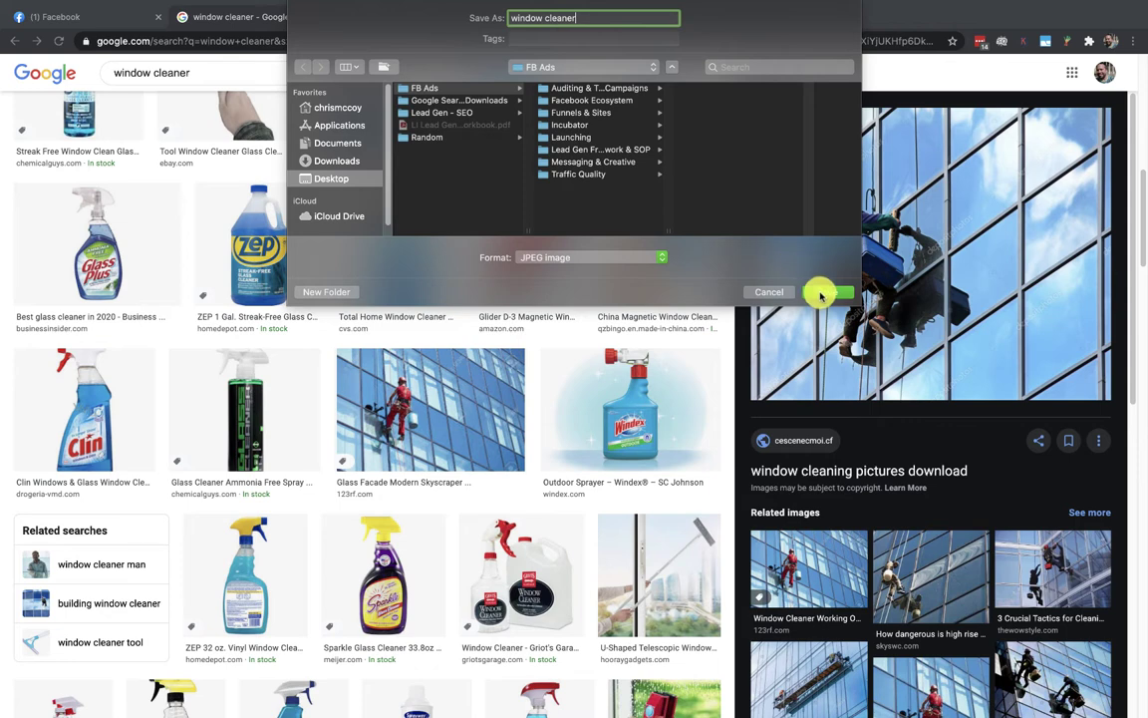
{"action": "left_click", "coordinate": [826, 291]}
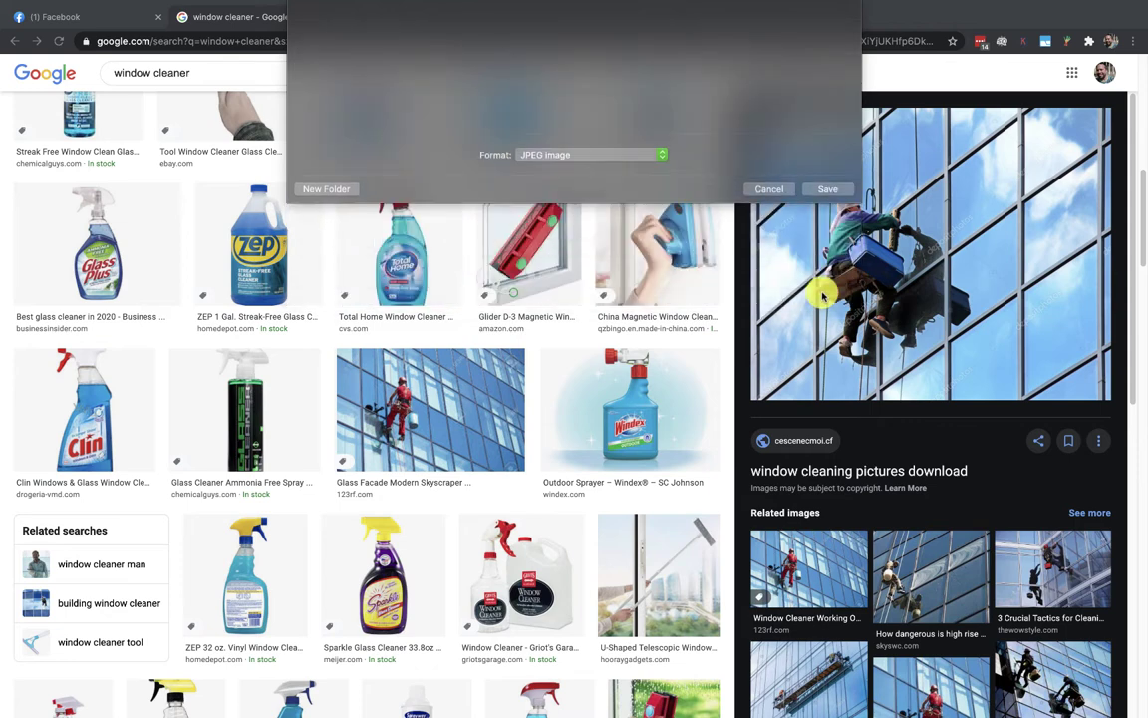
{"action": "left_click", "coordinate": [110, 18]}
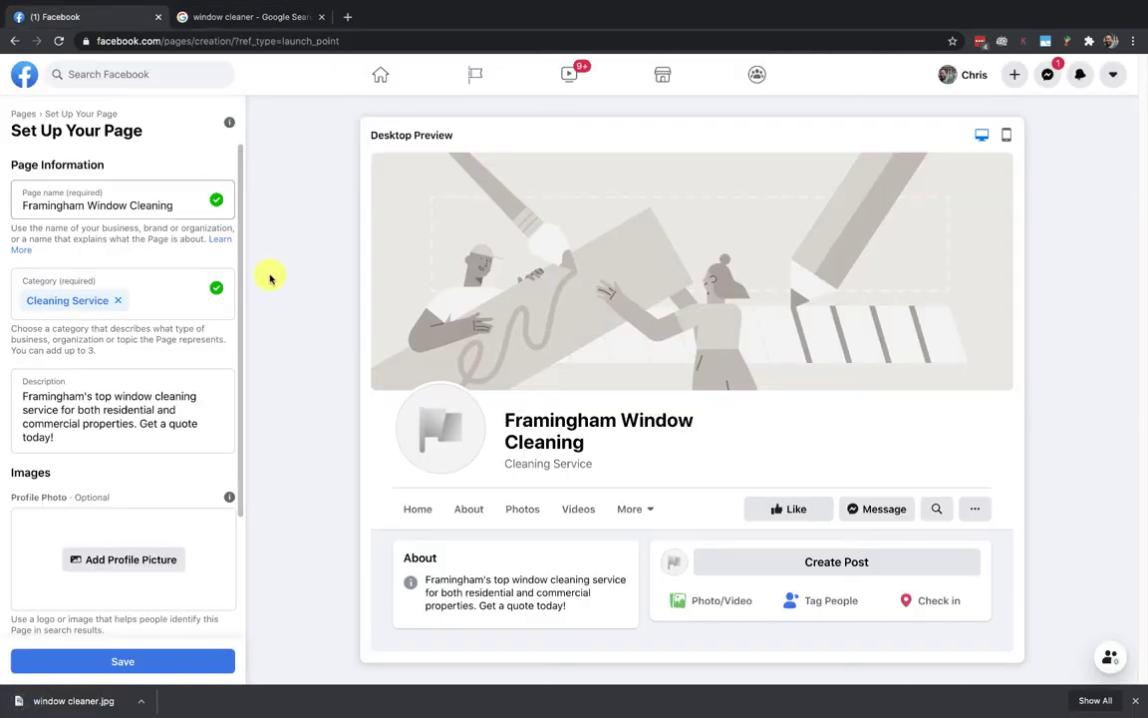
{"action": "left_click", "coordinate": [95, 559]}
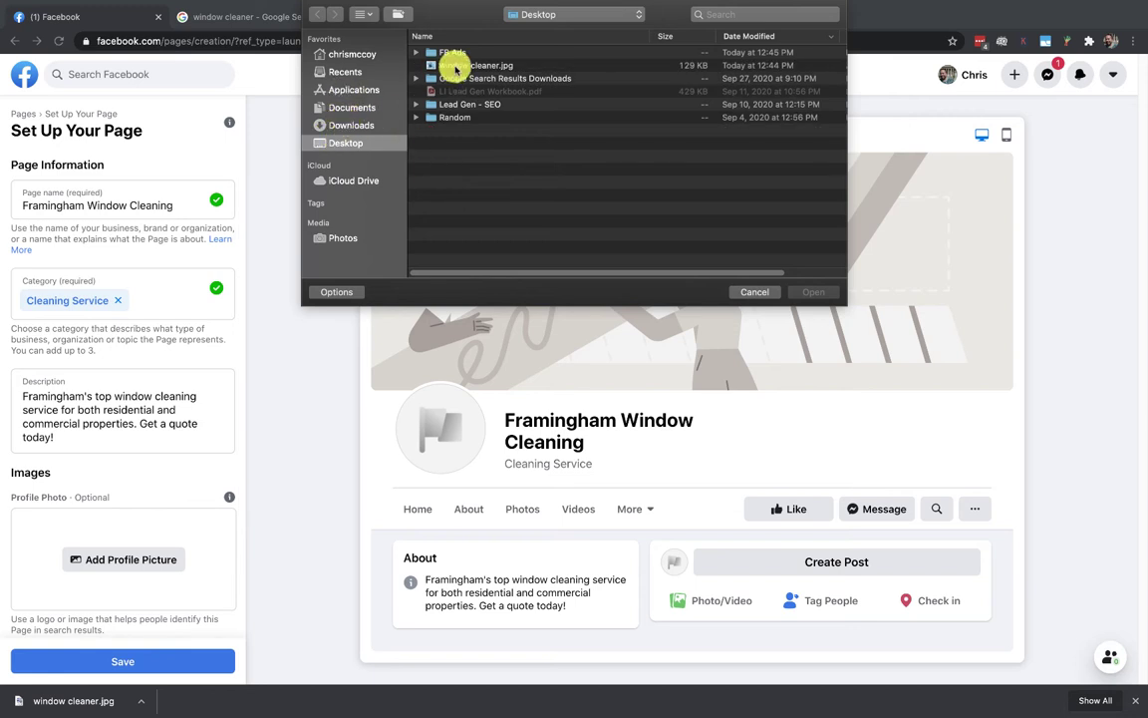
{"action": "left_click", "coordinate": [439, 65]}
{"action": "left_click", "coordinate": [813, 291]}
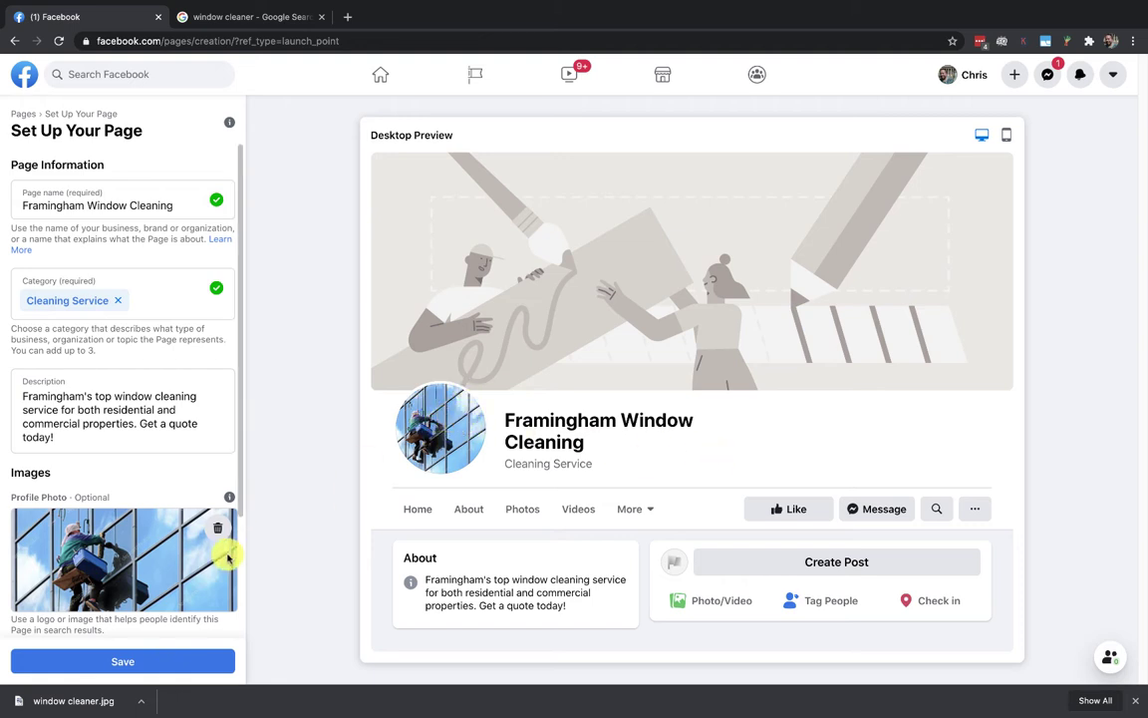
{"action": "scroll", "coordinate": [193, 561], "scroll_direction": "down", "scroll_amount": 2}
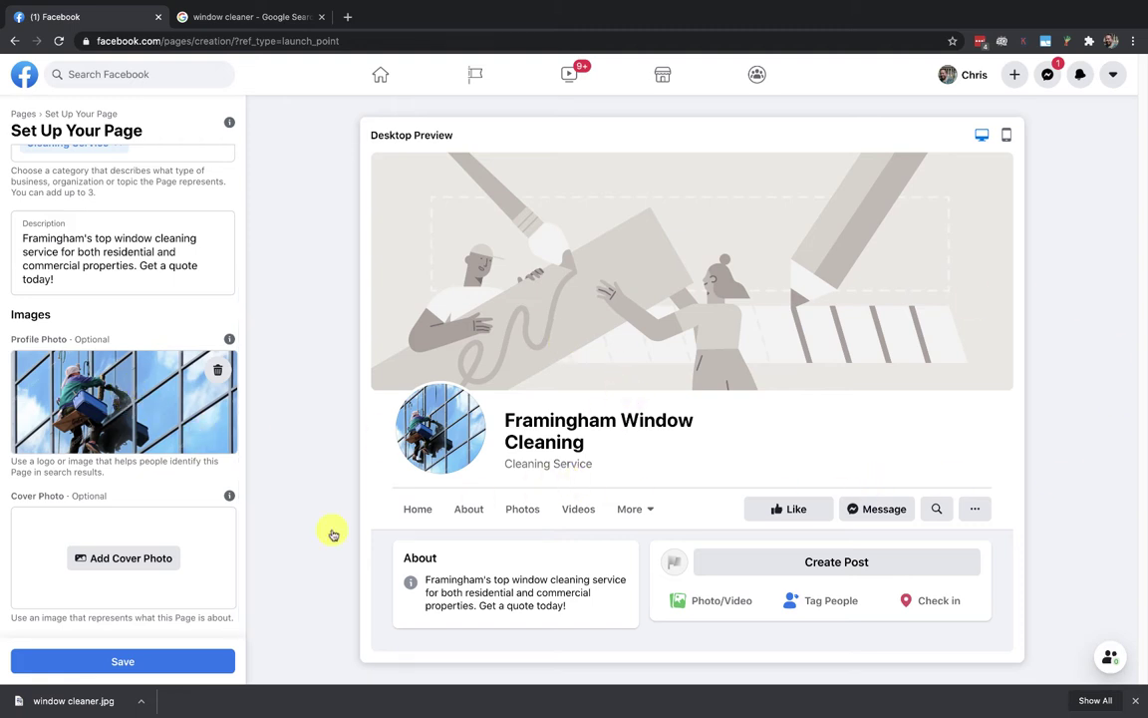
{"action": "left_click", "coordinate": [150, 560]}
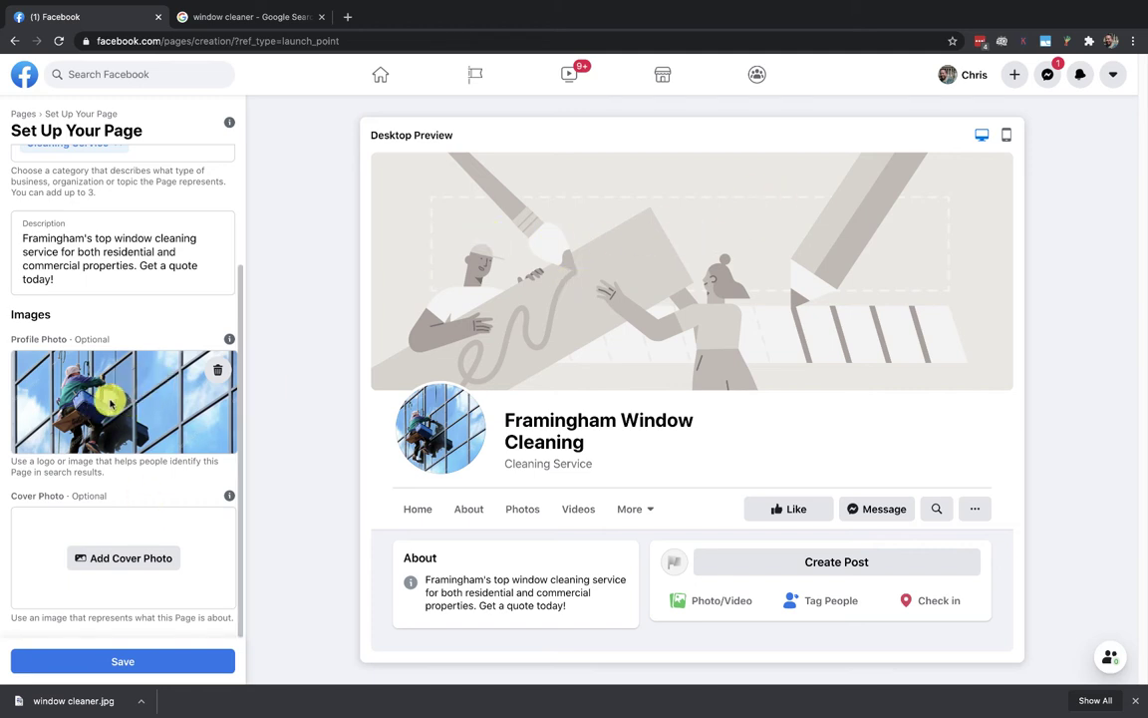
Step: Upload window cleaner.jpg as the cover photo and drag it to shift the framing upward
{"action": "left_click", "coordinate": [103, 558]}
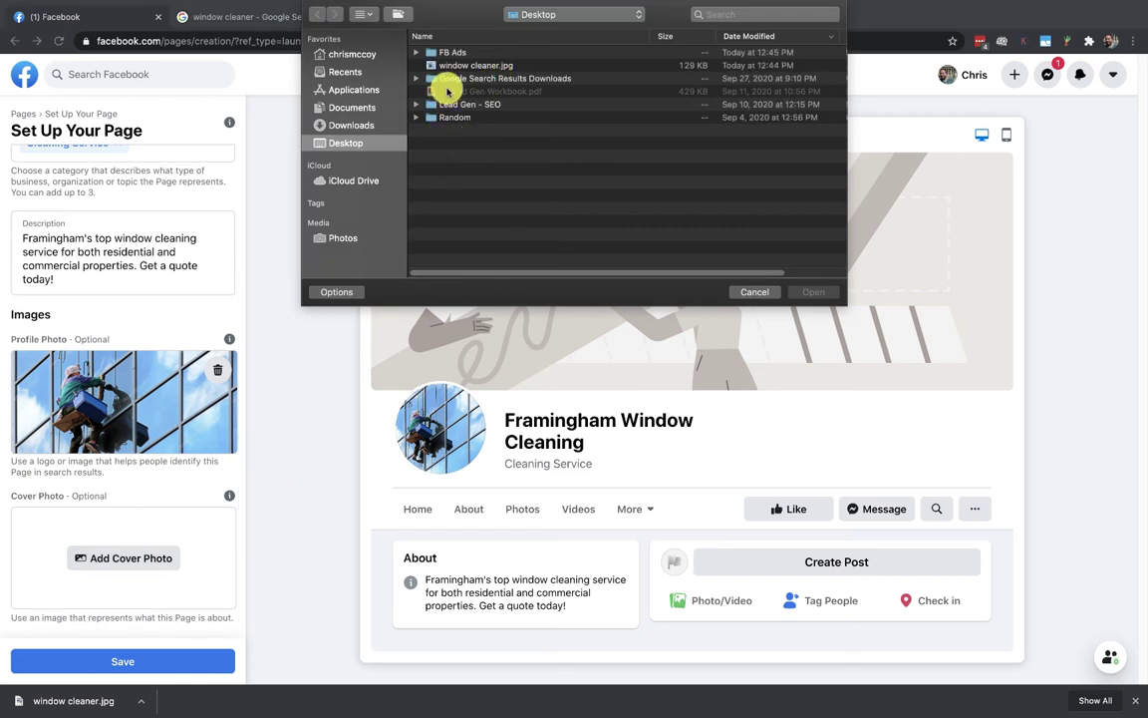
{"action": "left_click", "coordinate": [441, 66]}
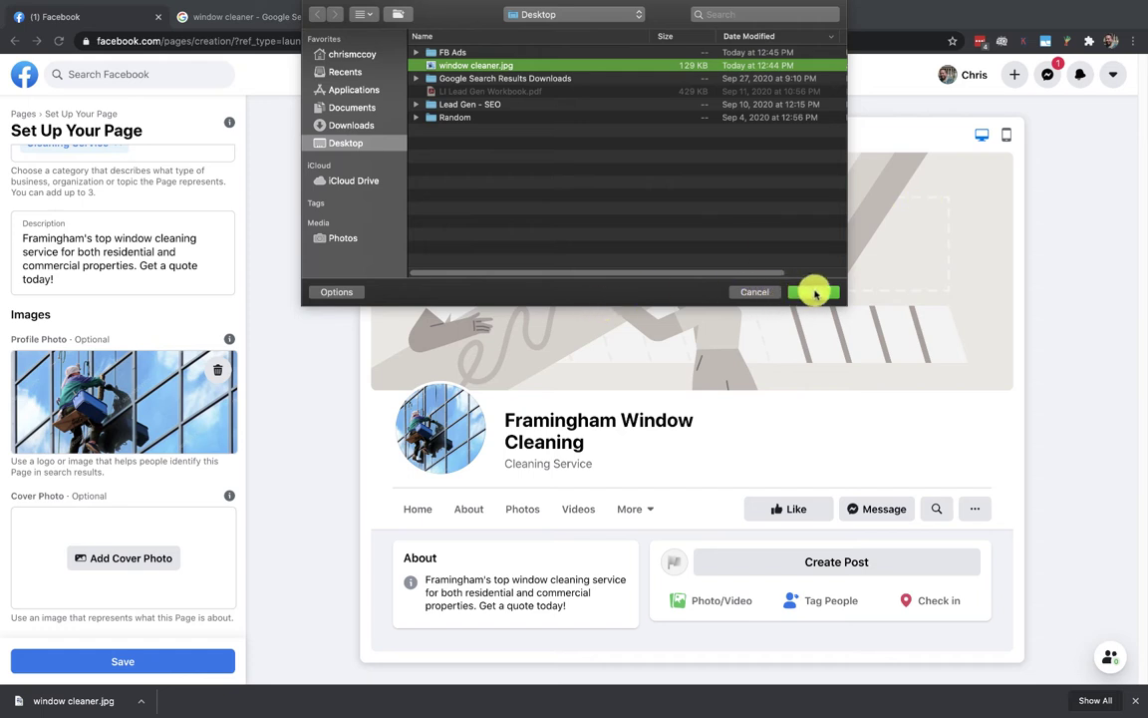
{"action": "left_click", "coordinate": [813, 293]}
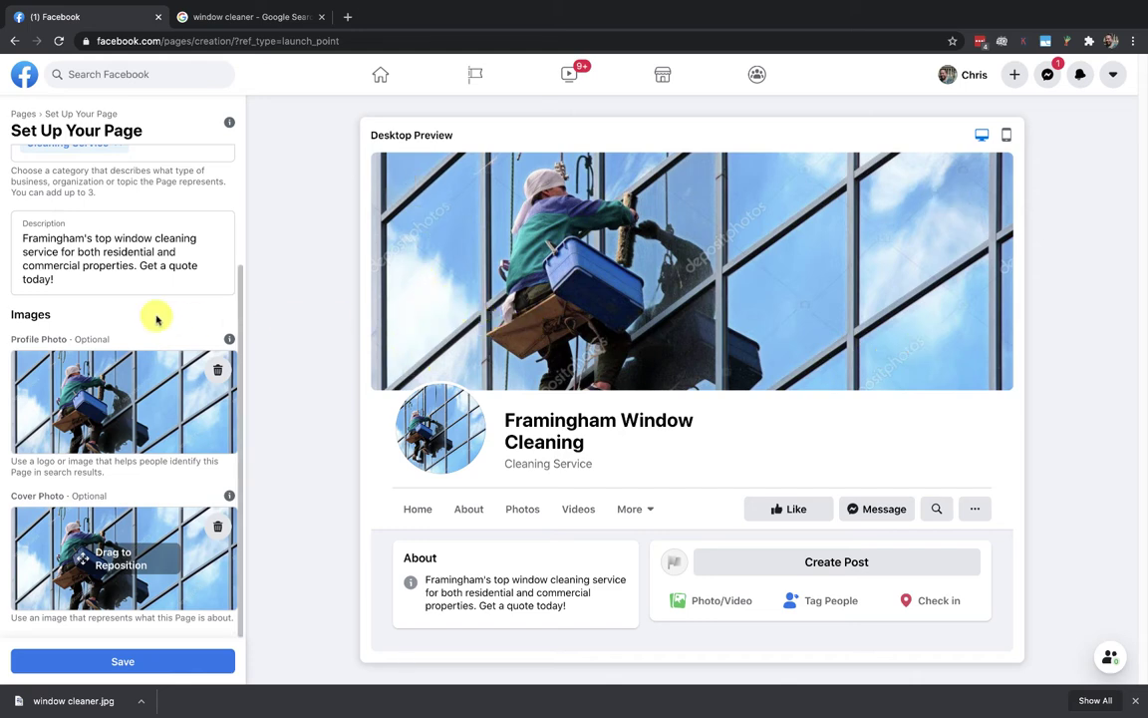
{"action": "scroll", "coordinate": [156, 317], "scroll_direction": "up", "scroll_amount": 3}
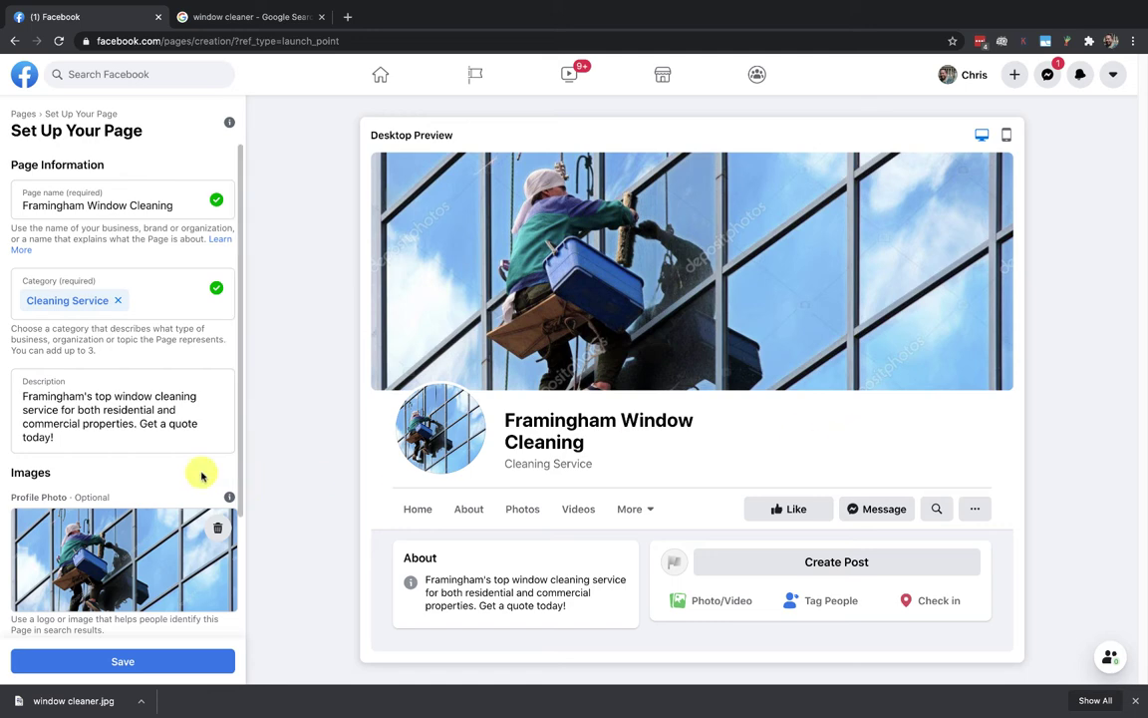
{"action": "scroll", "coordinate": [199, 474], "scroll_direction": "down", "scroll_amount": 3}
{"action": "left_click_drag", "start_coordinate": [147, 593], "coordinate": [85, 553]}
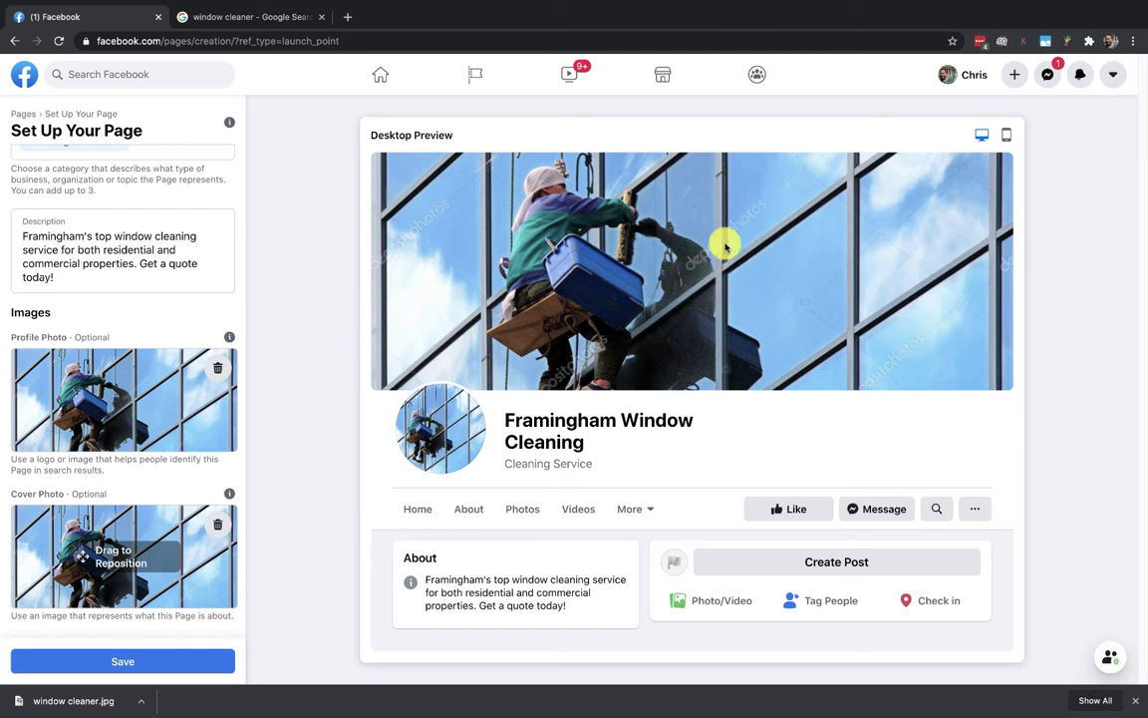
Step: Review the Usage Rights filter options under Tools in the Google Images results
{"action": "left_click", "coordinate": [237, 19]}
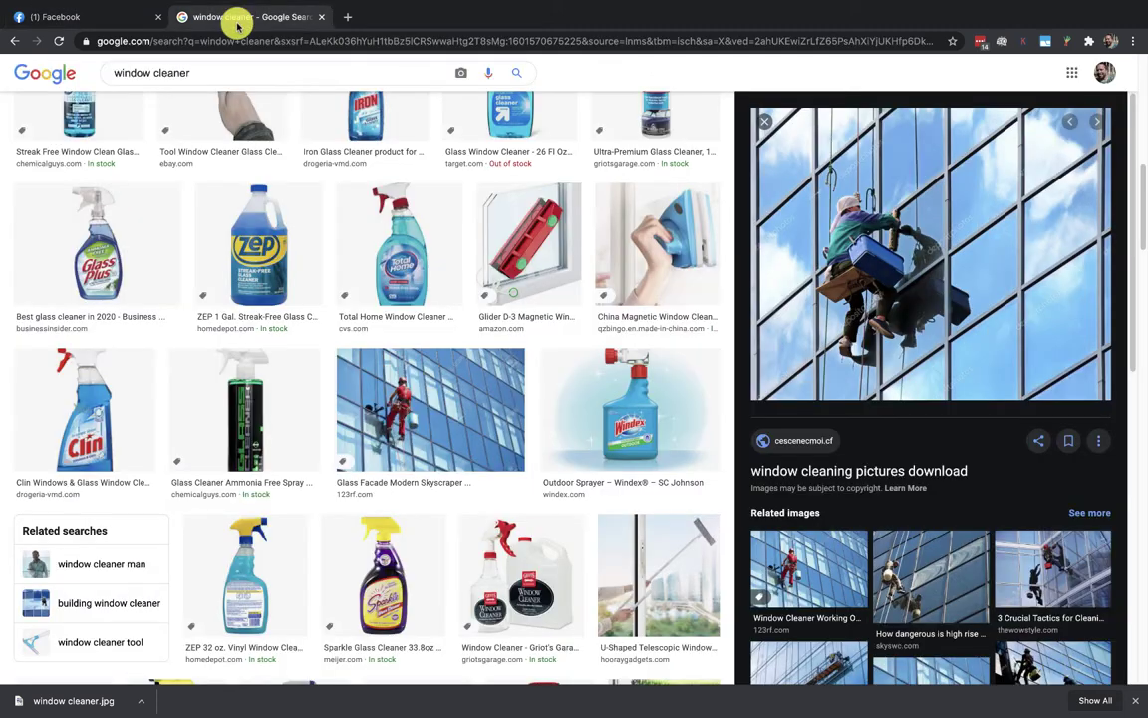
{"action": "scroll", "coordinate": [474, 341], "scroll_direction": "up", "scroll_amount": 10}
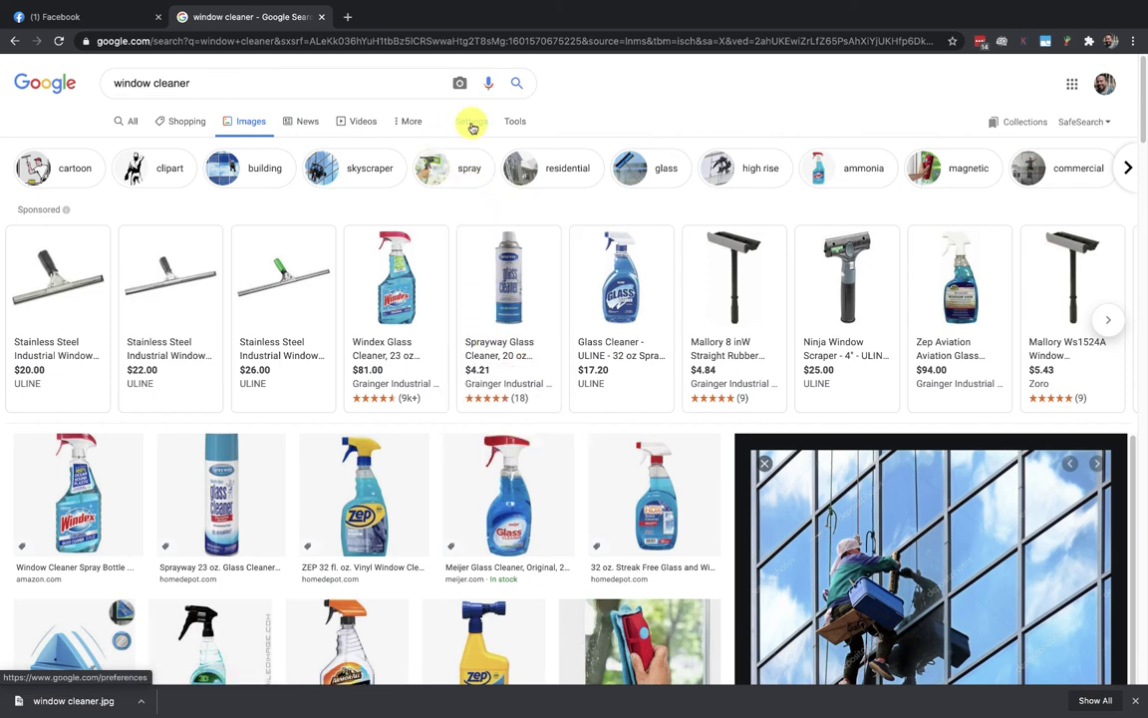
{"action": "left_click", "coordinate": [514, 122]}
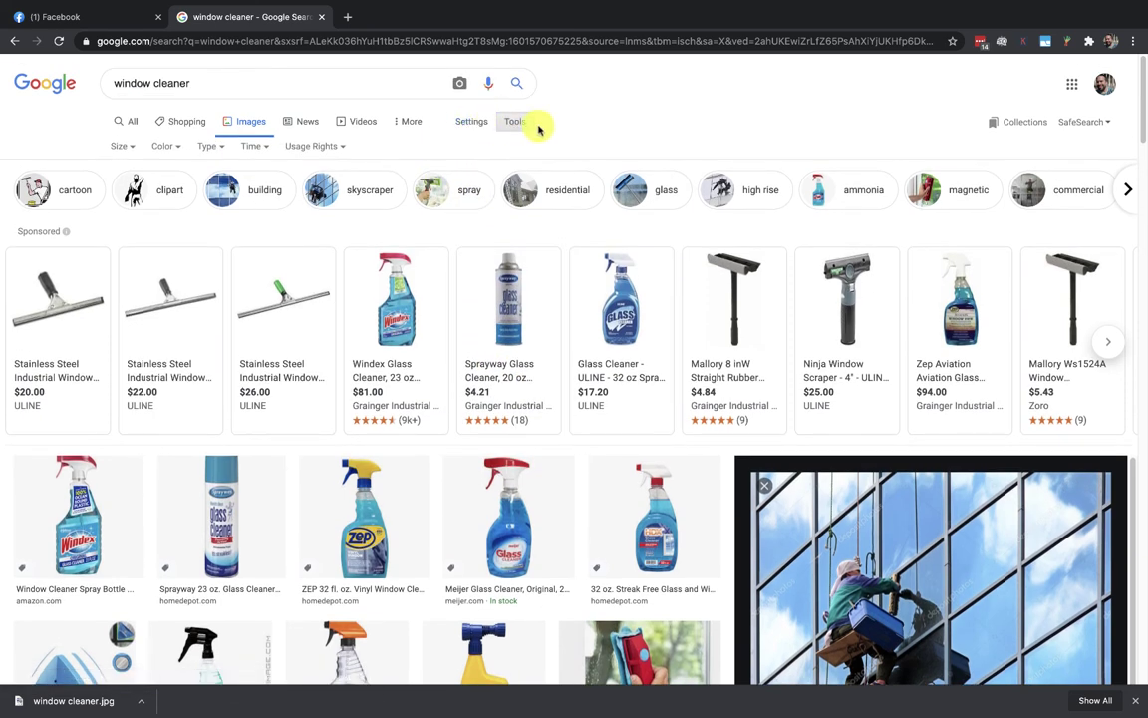
{"action": "left_click", "coordinate": [329, 149]}
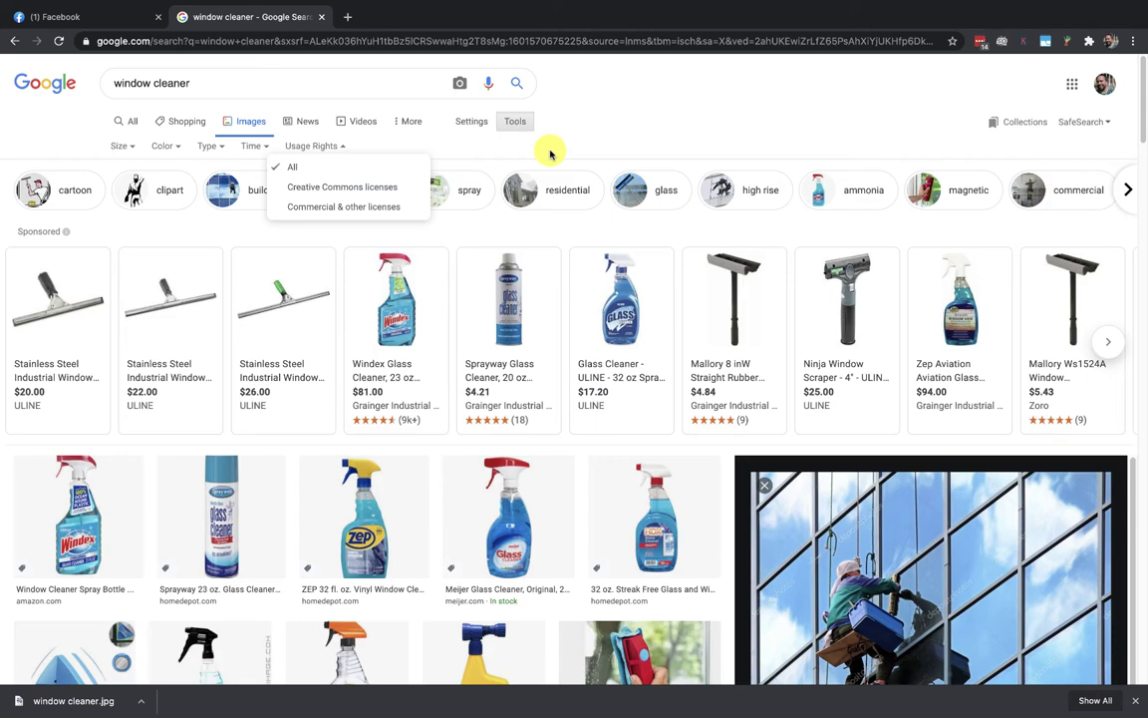
Step: Adjust the cover photo's crop on Facebook and save the new Page
{"action": "left_click", "coordinate": [105, 20]}
{"action": "left_click_drag", "start_coordinate": [89, 526], "coordinate": [113, 539]}
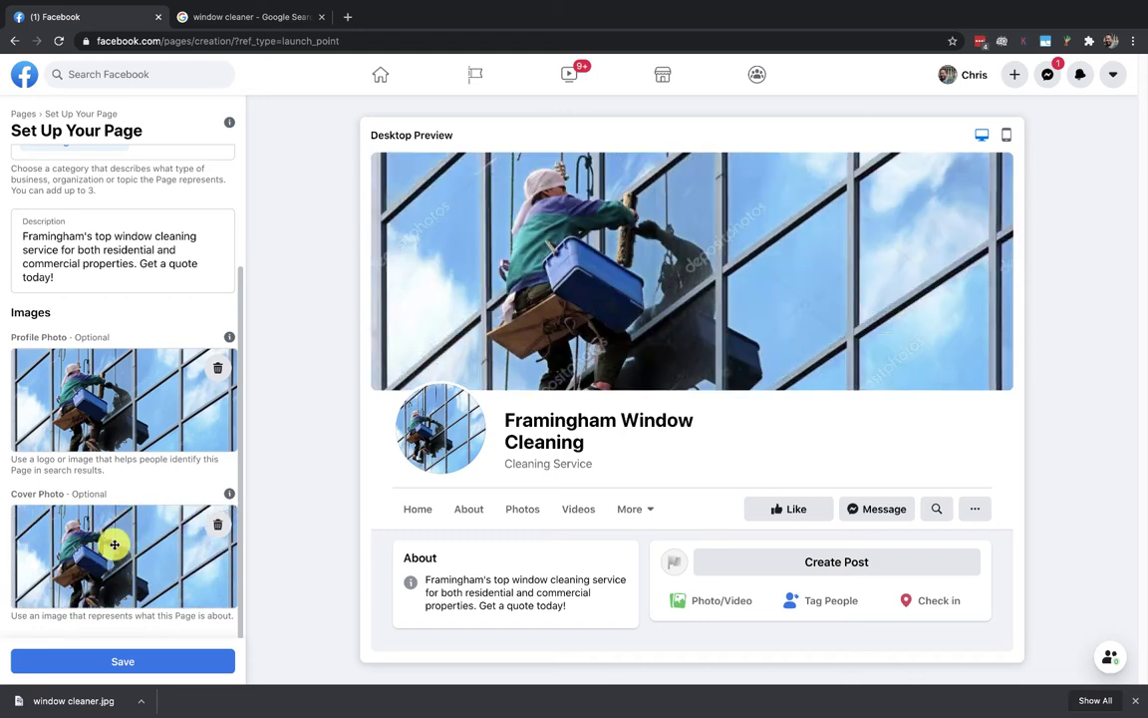
{"action": "left_click", "coordinate": [93, 660]}
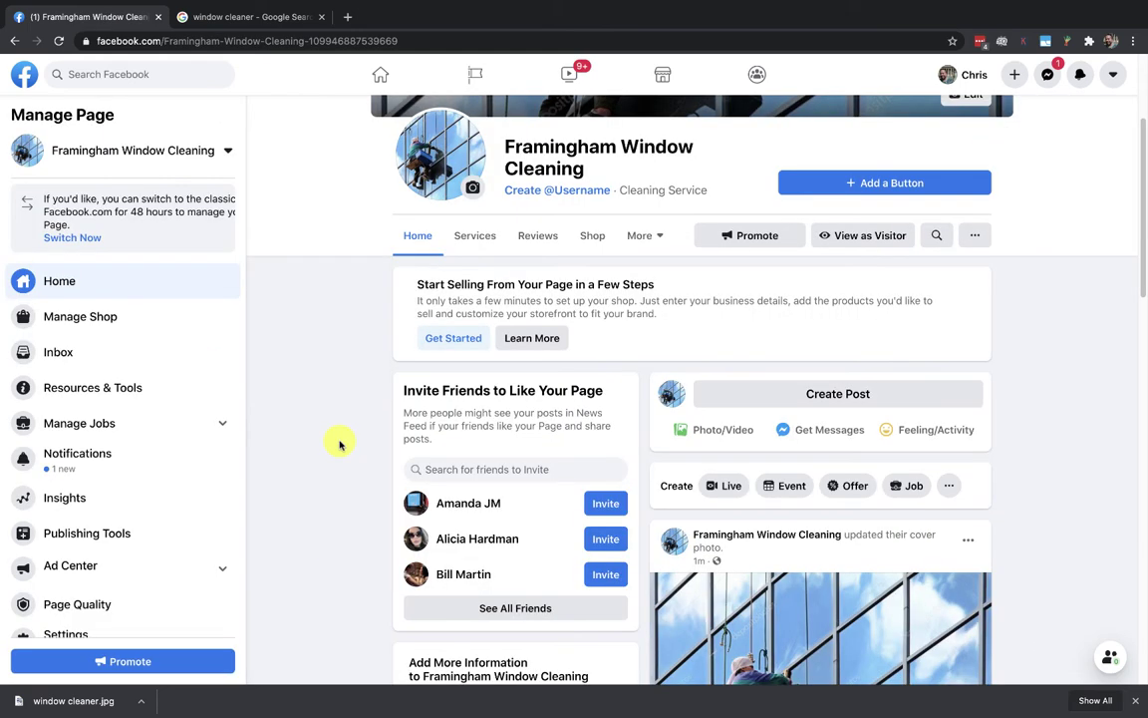
{"action": "scroll", "coordinate": [1105, 328], "scroll_direction": "up", "scroll_amount": 3}
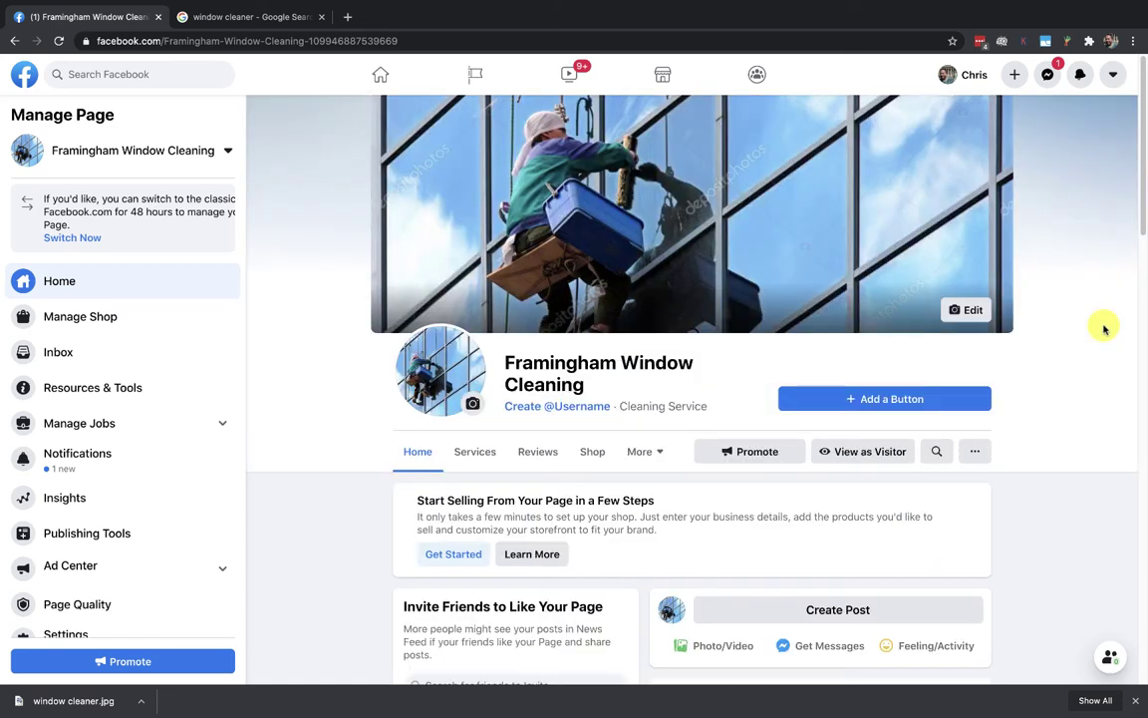
Step: View the Page as a visitor and scroll through its posts and About section
{"action": "left_click", "coordinate": [852, 453]}
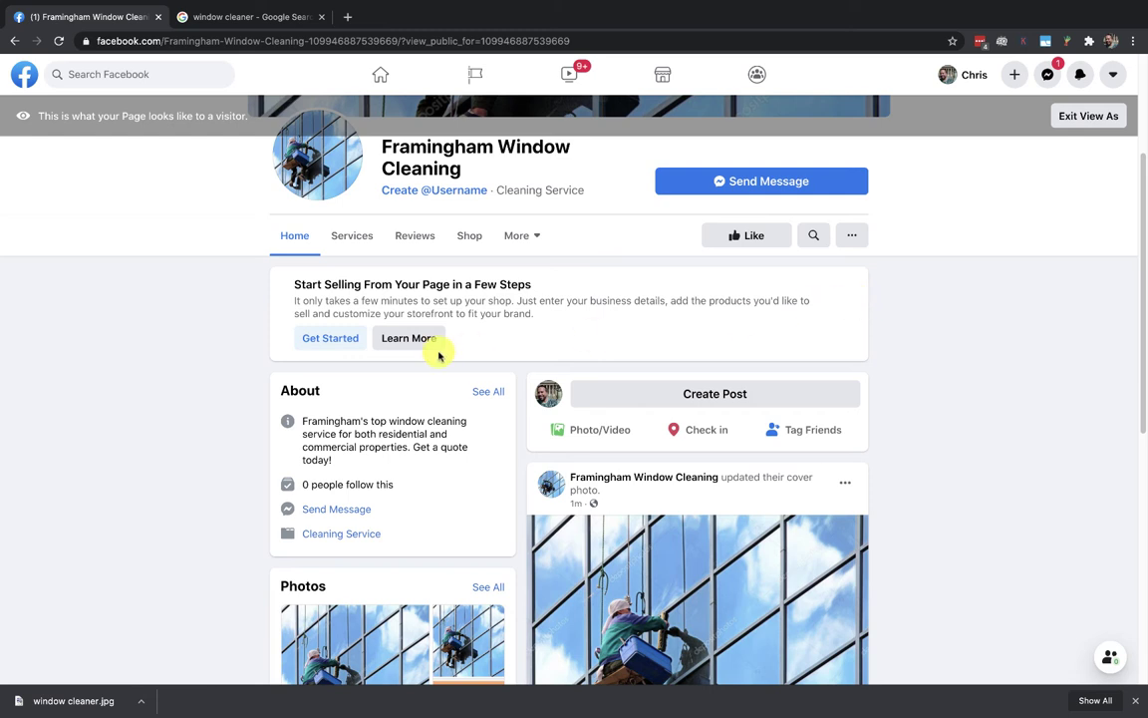
{"action": "scroll", "coordinate": [902, 369], "scroll_direction": "down", "scroll_amount": 1}
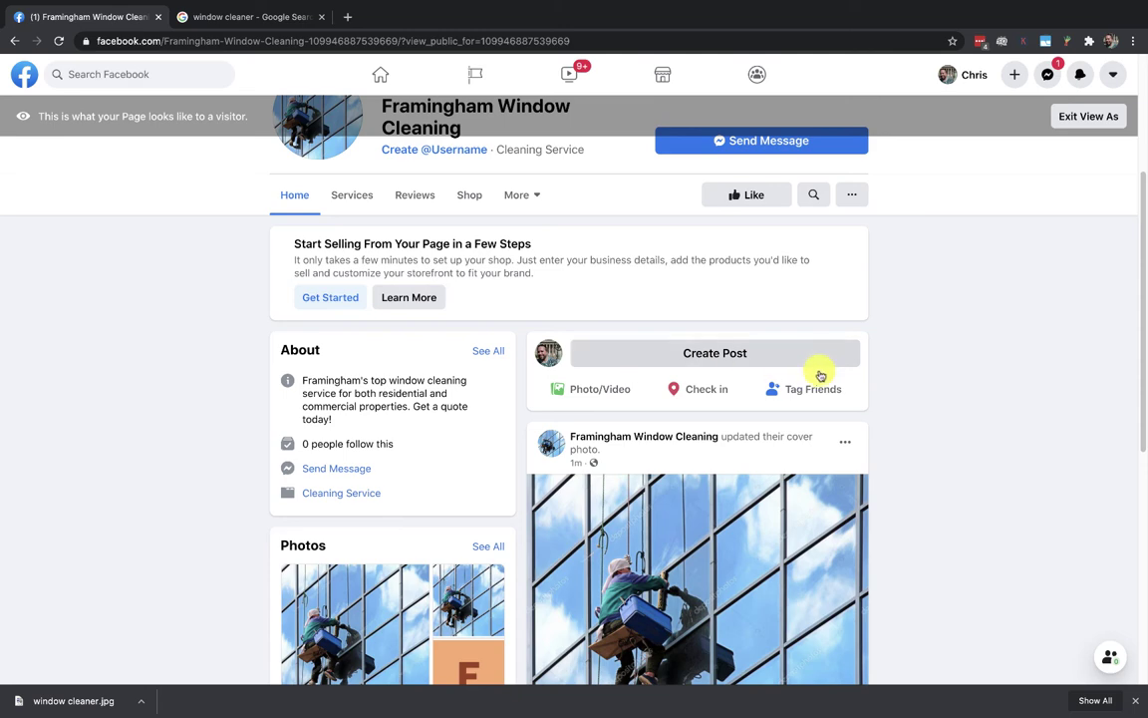
{"action": "scroll", "coordinate": [884, 459], "scroll_direction": "down", "scroll_amount": 3}
{"action": "scroll", "coordinate": [969, 465], "scroll_direction": "down", "scroll_amount": 2}
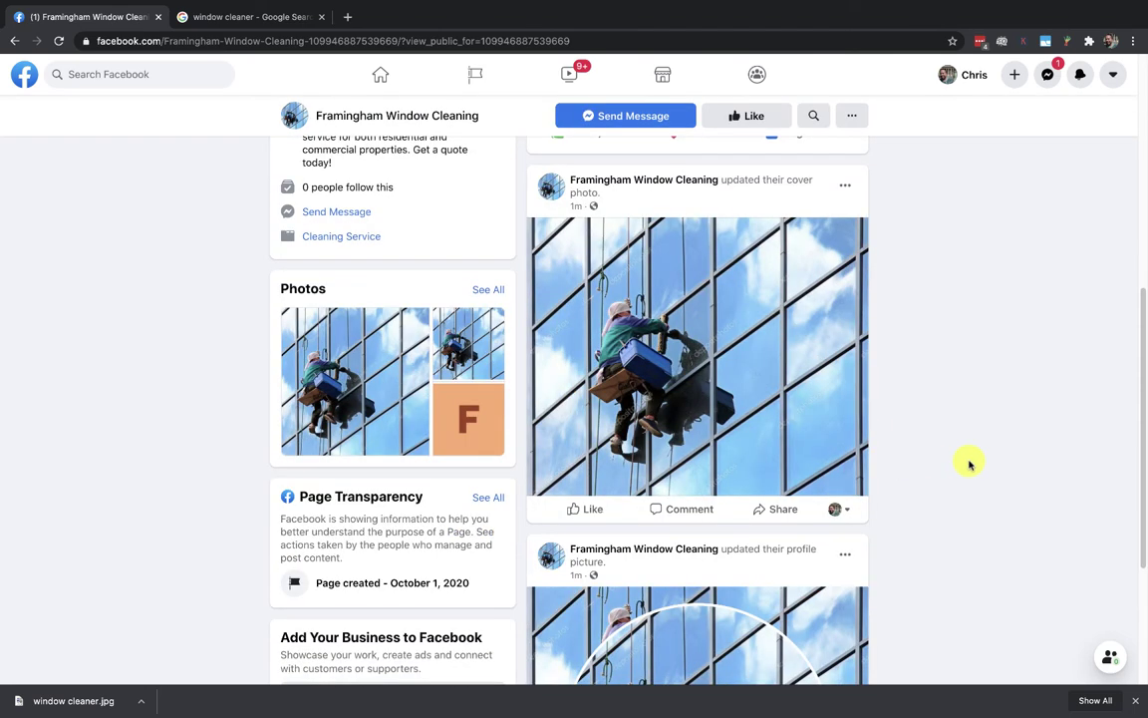
{"action": "scroll", "coordinate": [970, 464], "scroll_direction": "down", "scroll_amount": 5}
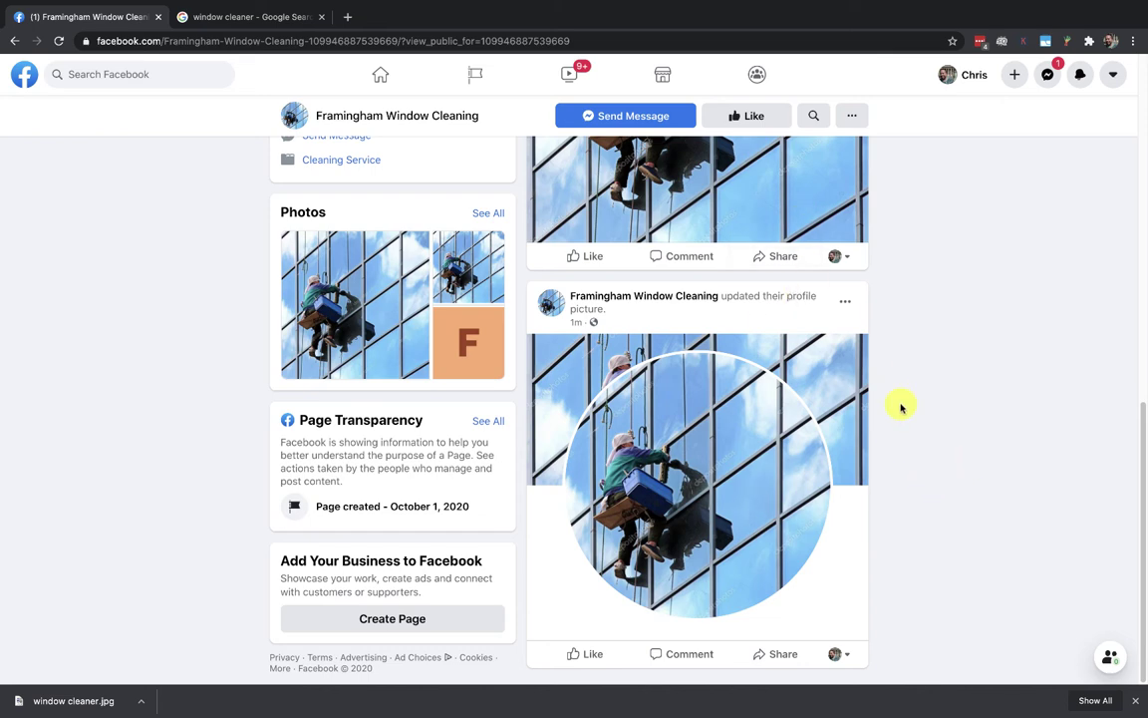
{"action": "scroll", "coordinate": [901, 407], "scroll_direction": "up", "scroll_amount": 3}
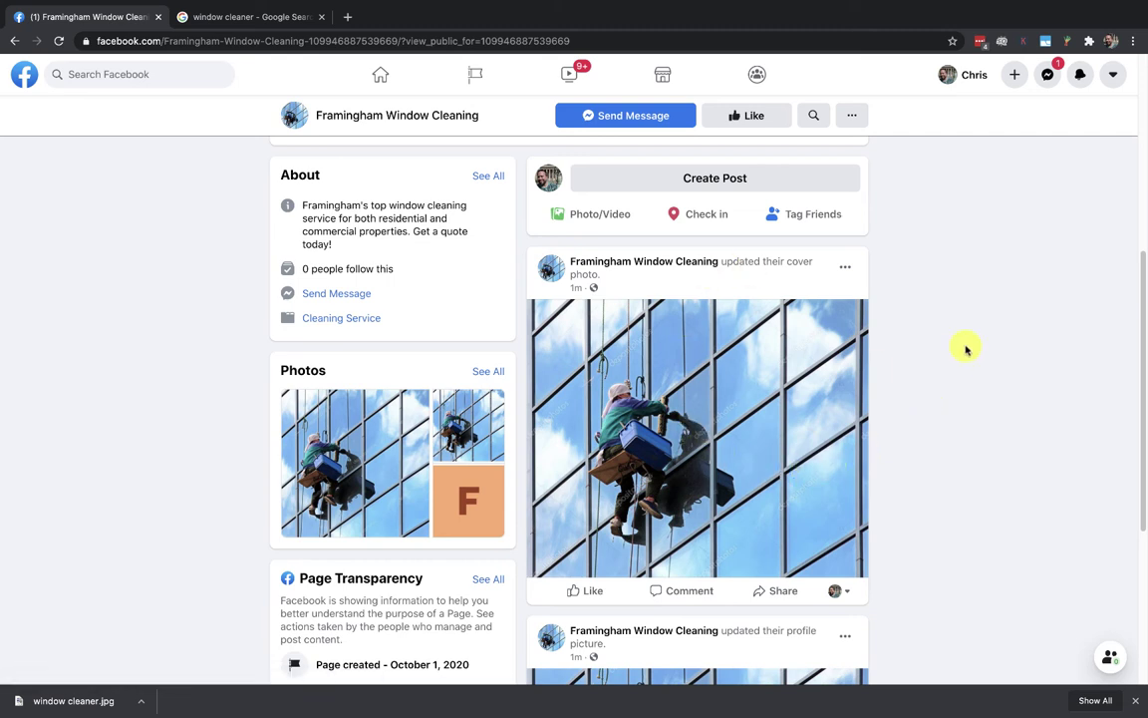
{"action": "scroll", "coordinate": [966, 349], "scroll_direction": "down", "scroll_amount": 3}
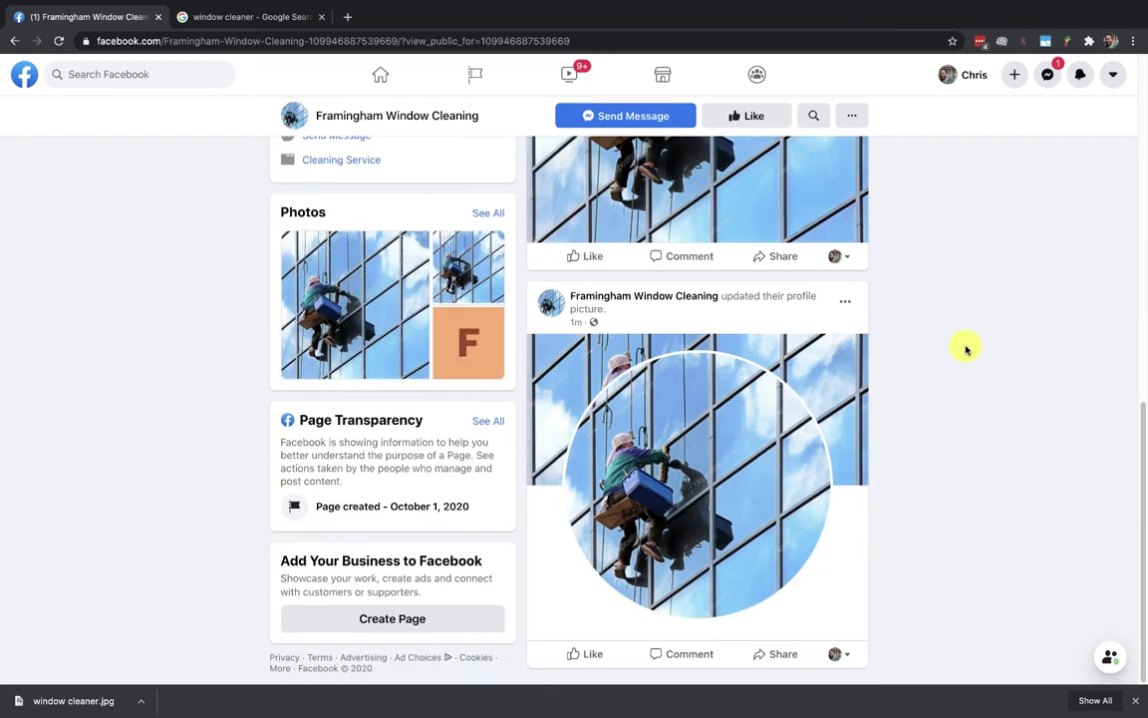
{"action": "scroll", "coordinate": [966, 348], "scroll_direction": "up", "scroll_amount": 9}
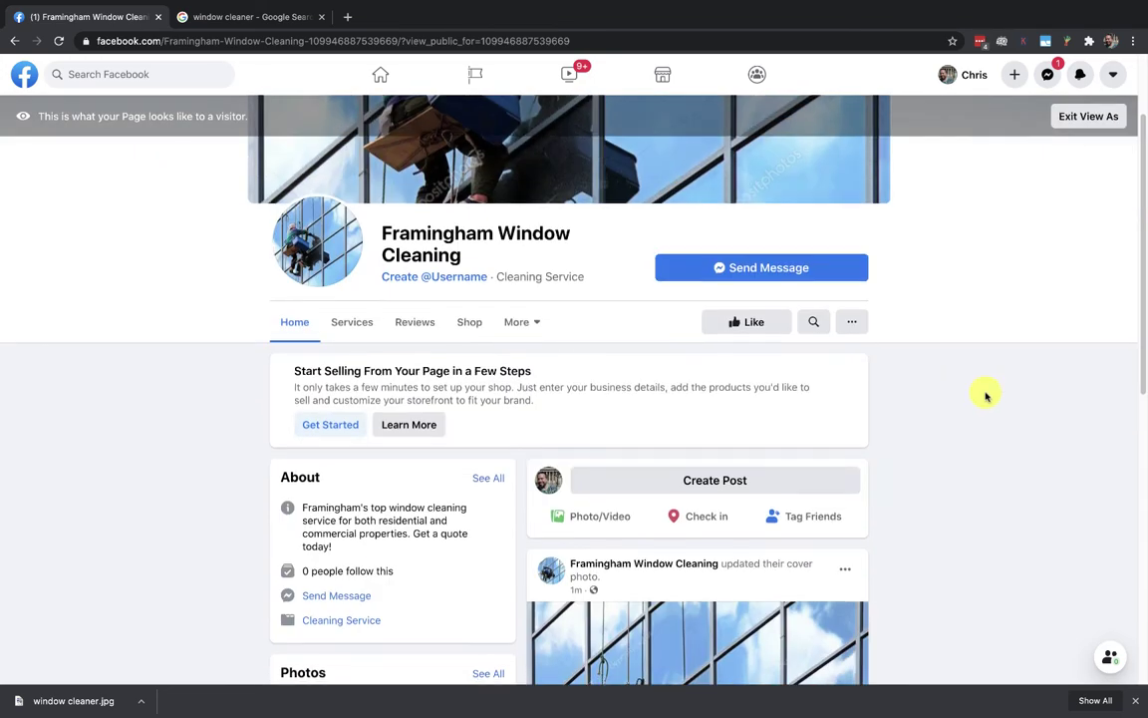
{"action": "scroll", "coordinate": [983, 392], "scroll_direction": "down", "scroll_amount": 2}
{"action": "scroll", "coordinate": [985, 395], "scroll_direction": "up", "scroll_amount": 4}
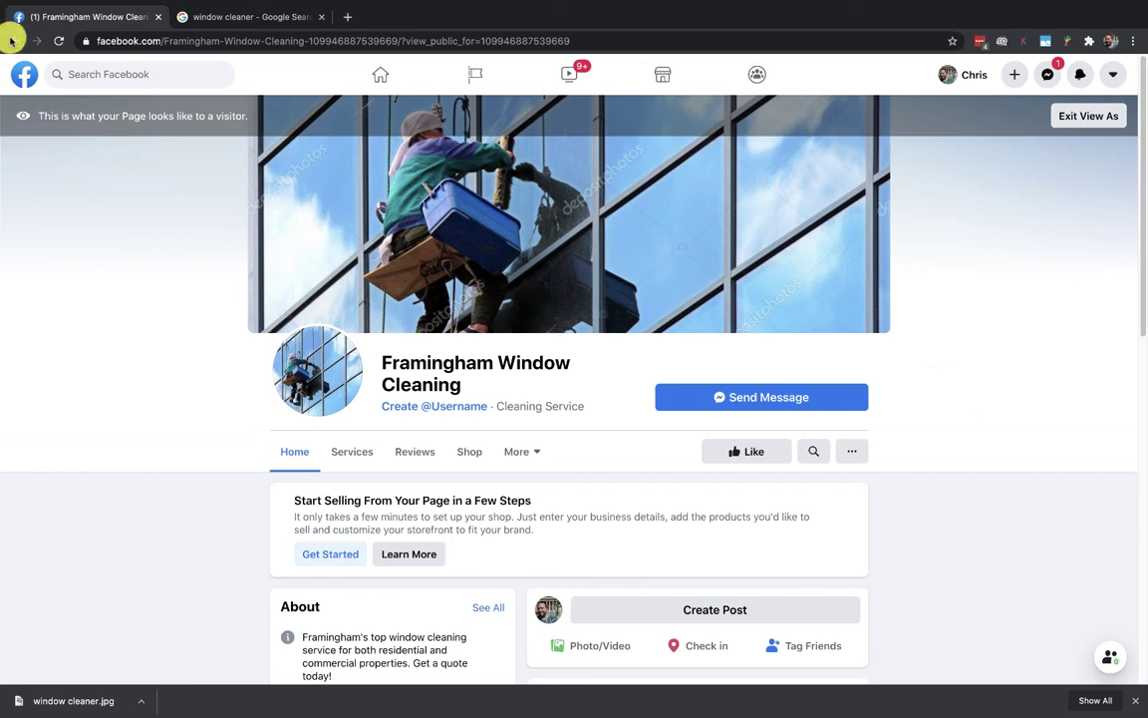
{"action": "left_click", "coordinate": [1066, 116]}
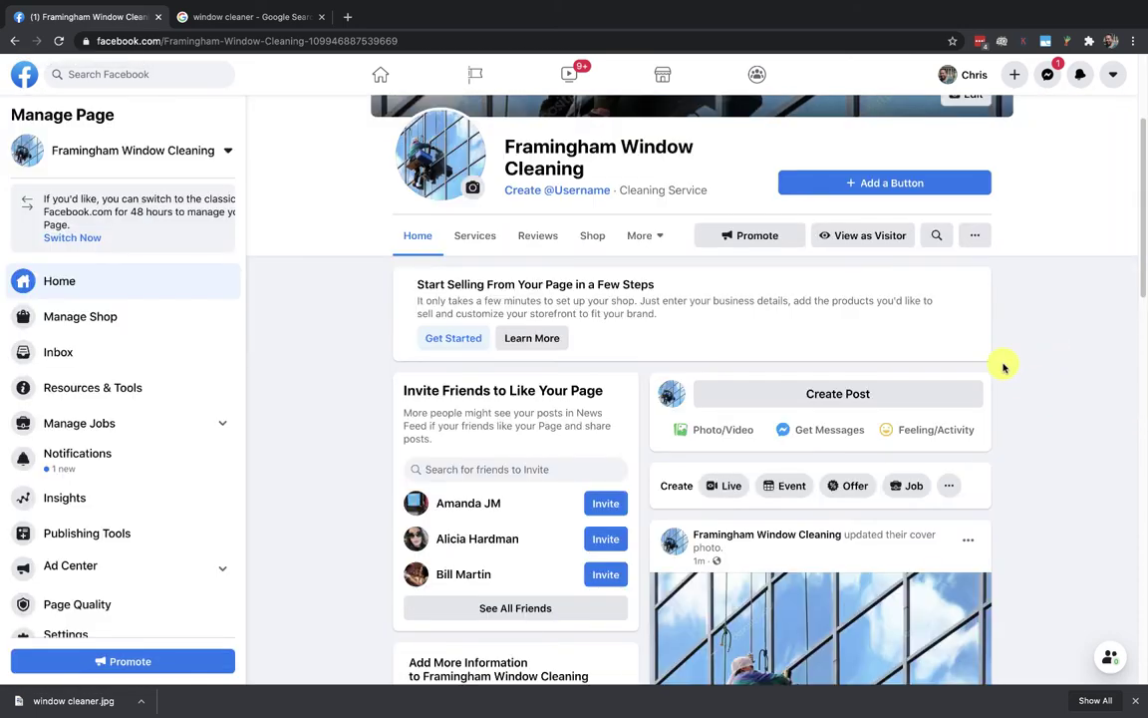
{"action": "scroll", "coordinate": [1013, 333], "scroll_direction": "down", "scroll_amount": 5}
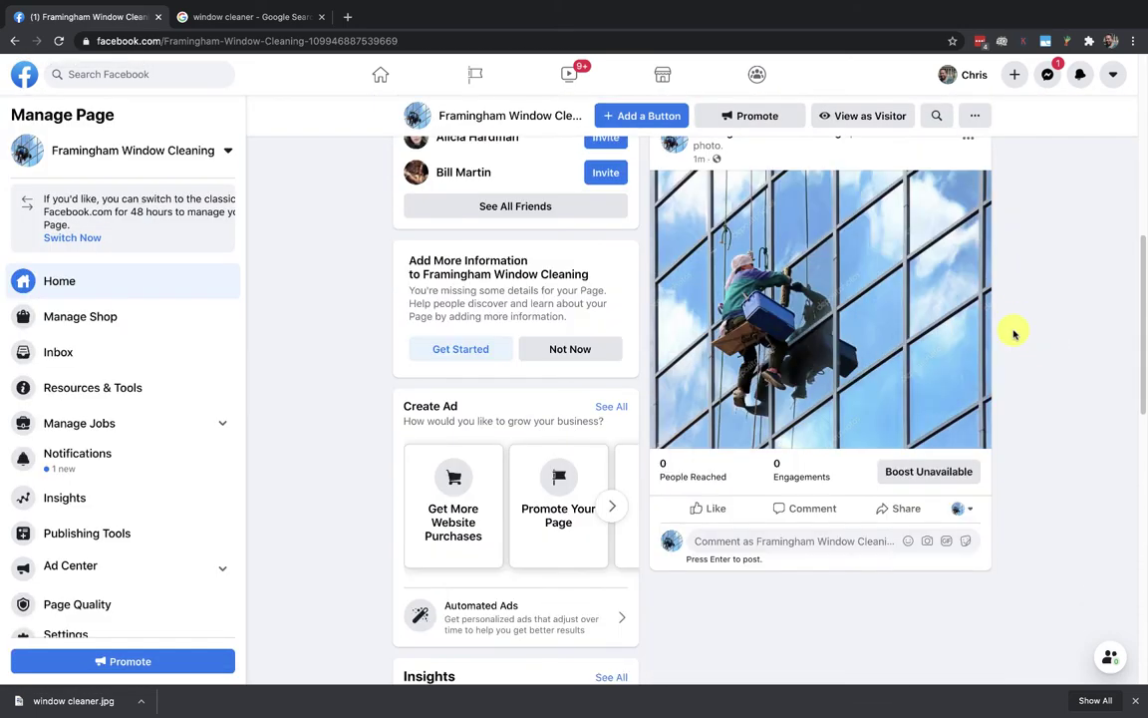
{"action": "scroll", "coordinate": [1014, 335], "scroll_direction": "down", "scroll_amount": 7}
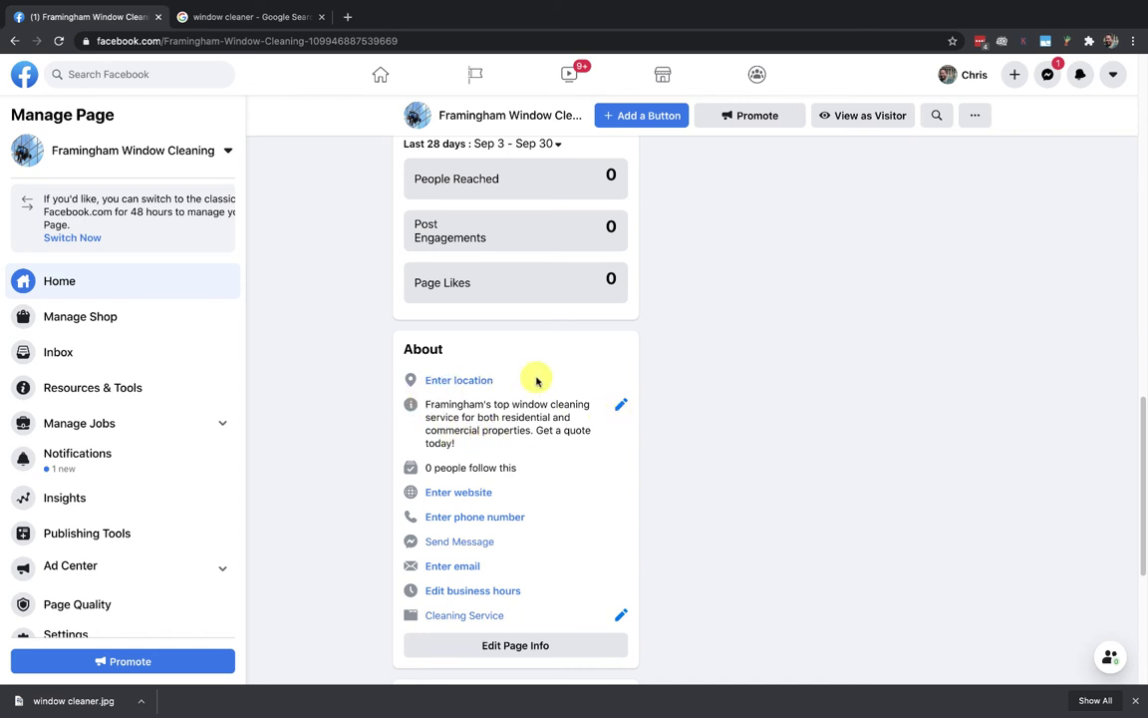
{"action": "left_click", "coordinate": [456, 383]}
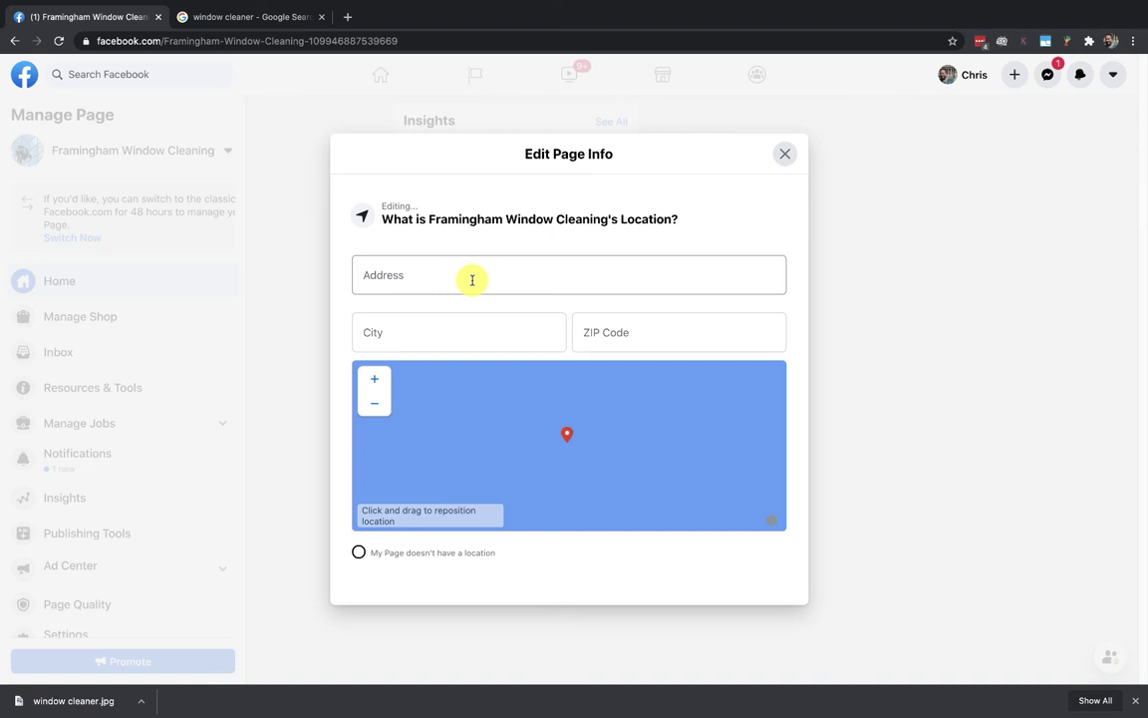
{"action": "left_click", "coordinate": [444, 343]}
{"action": "type", "text": "f"}
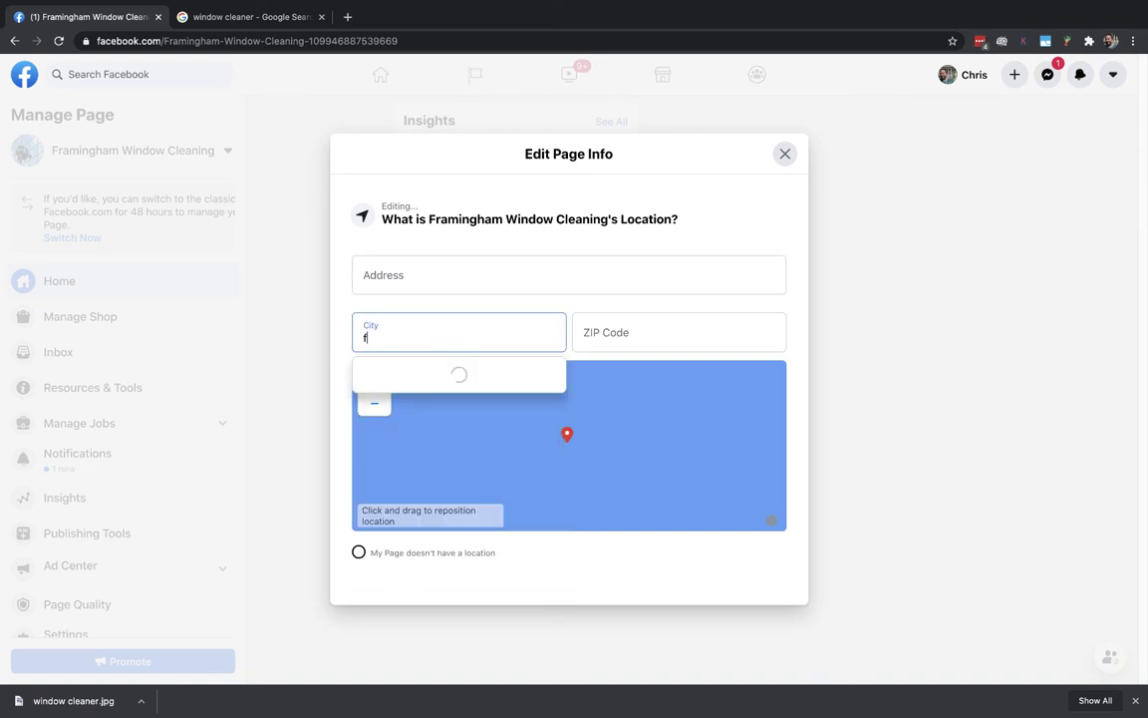
{"action": "type", "text": "ramingham"}
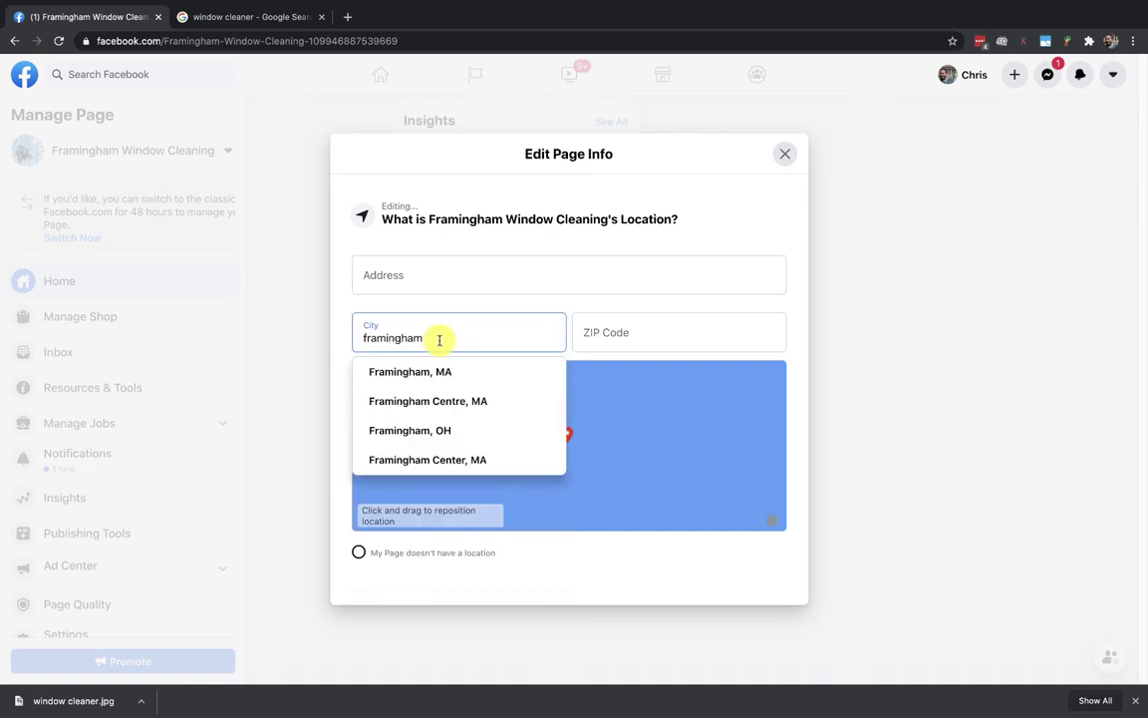
{"action": "left_click", "coordinate": [443, 371]}
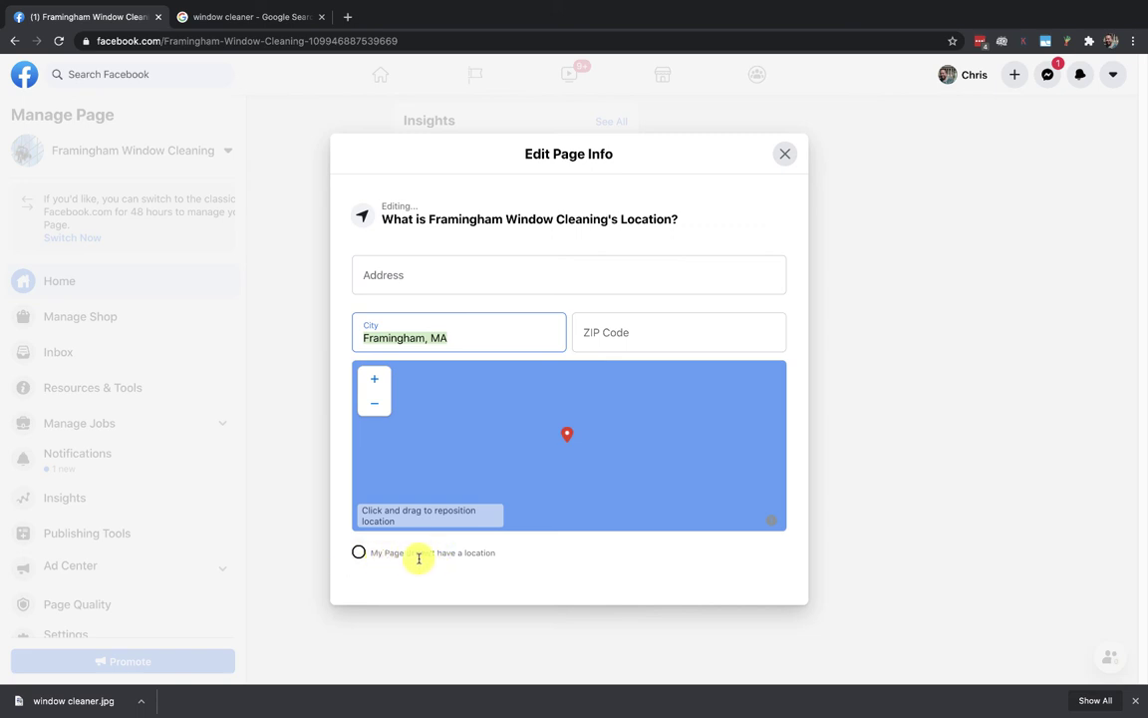
{"action": "left_click", "coordinate": [359, 551]}
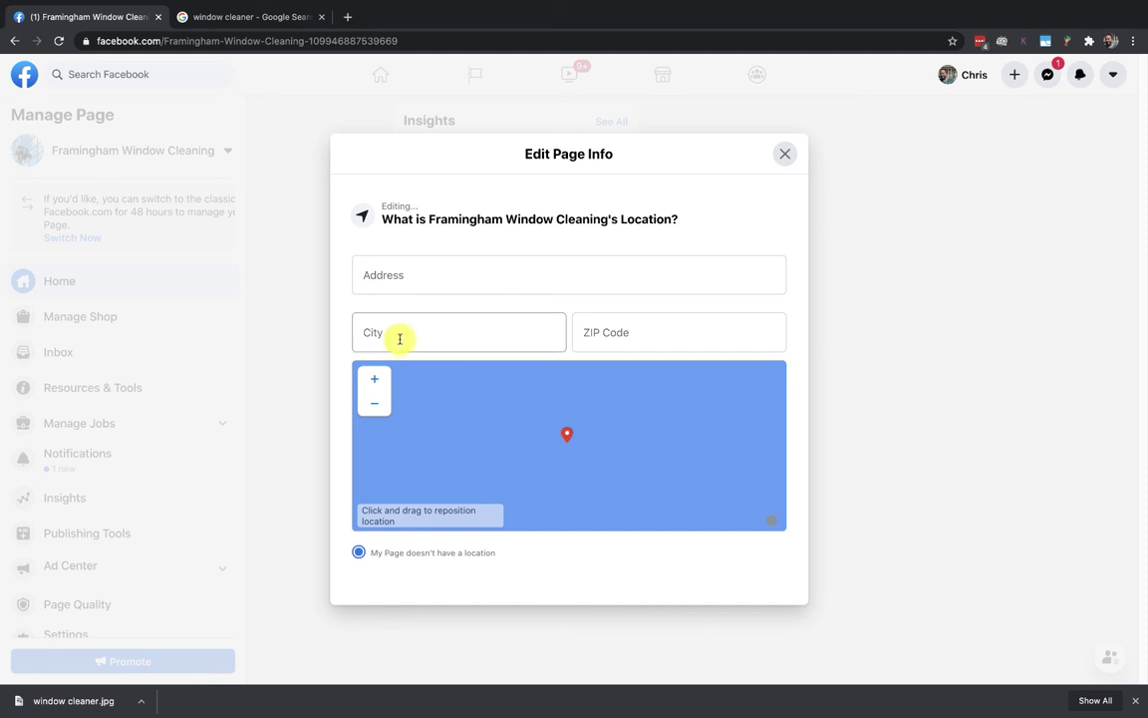
{"action": "left_click", "coordinate": [785, 154]}
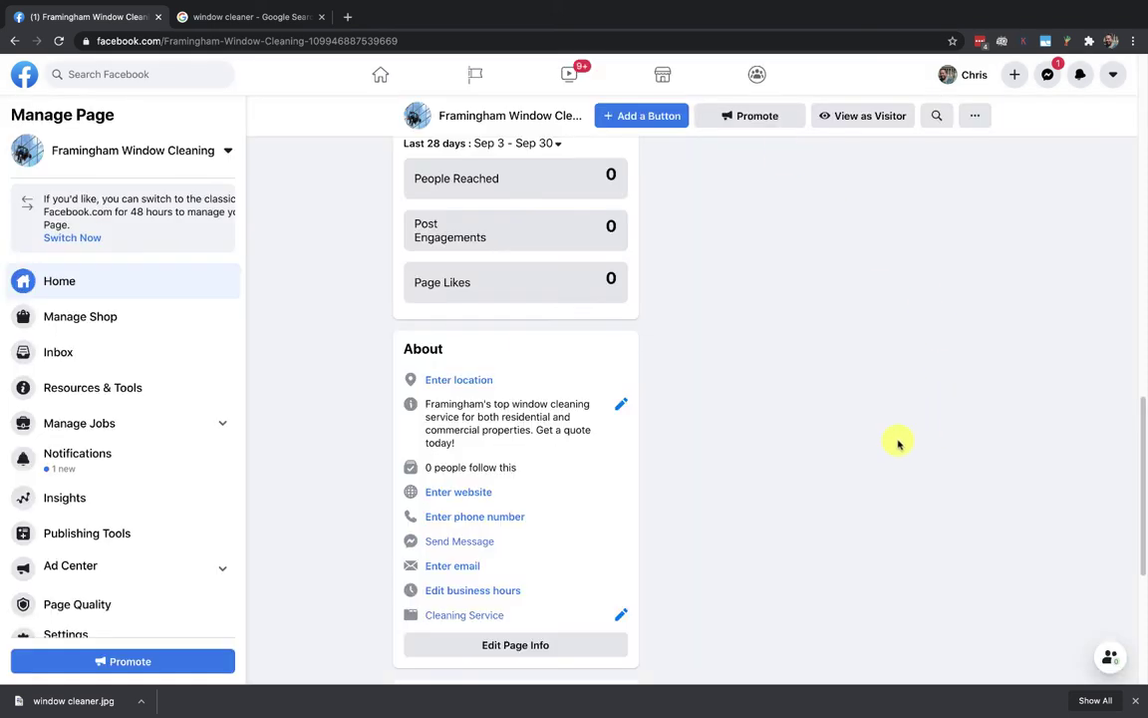
{"action": "left_click", "coordinate": [449, 492]}
{"action": "left_click", "coordinate": [410, 405]}
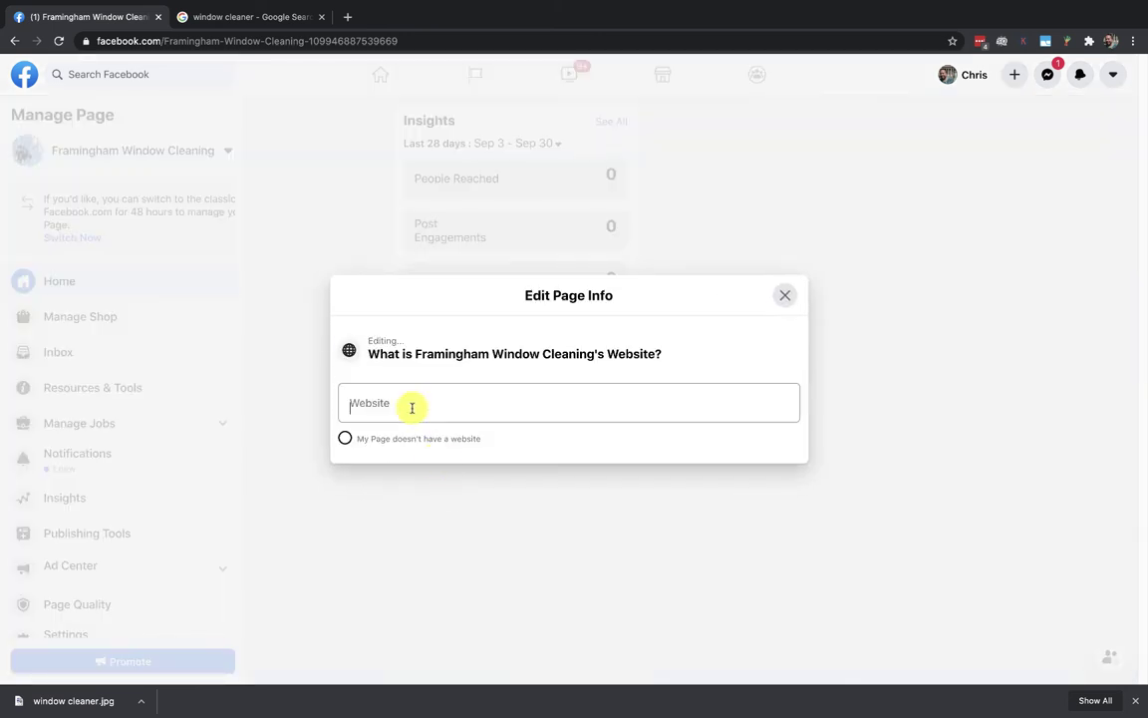
{"action": "type", "text": "https://"}
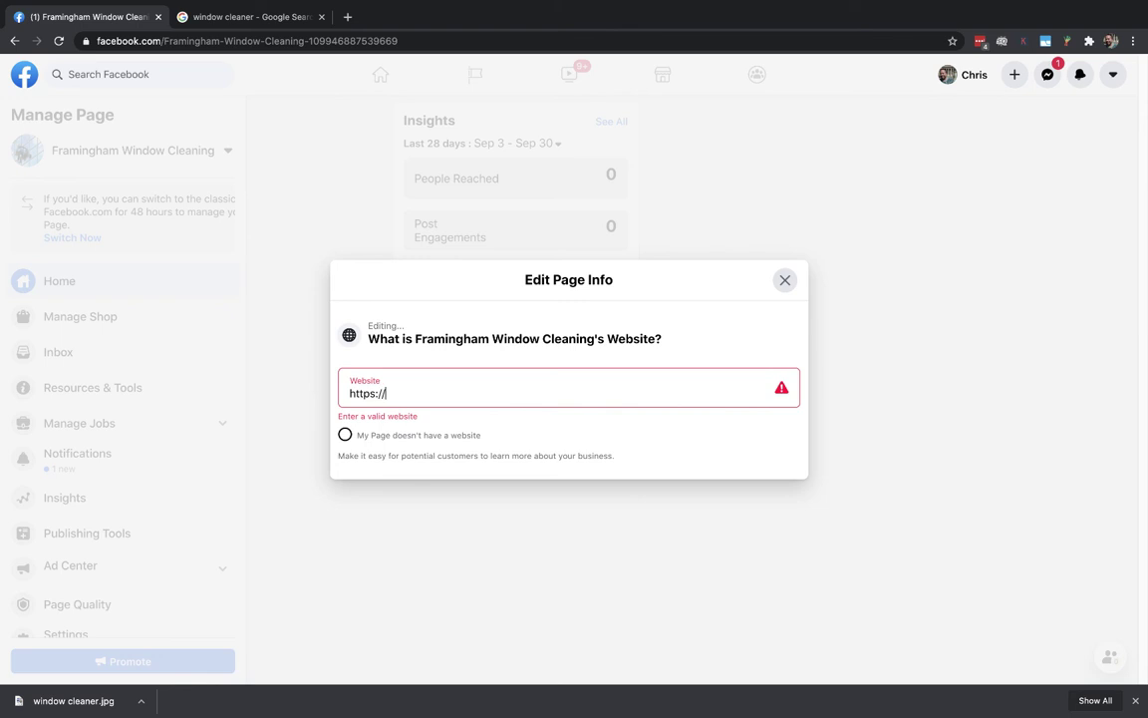
{"action": "type", "text": "framinghamwindowcleanin"}
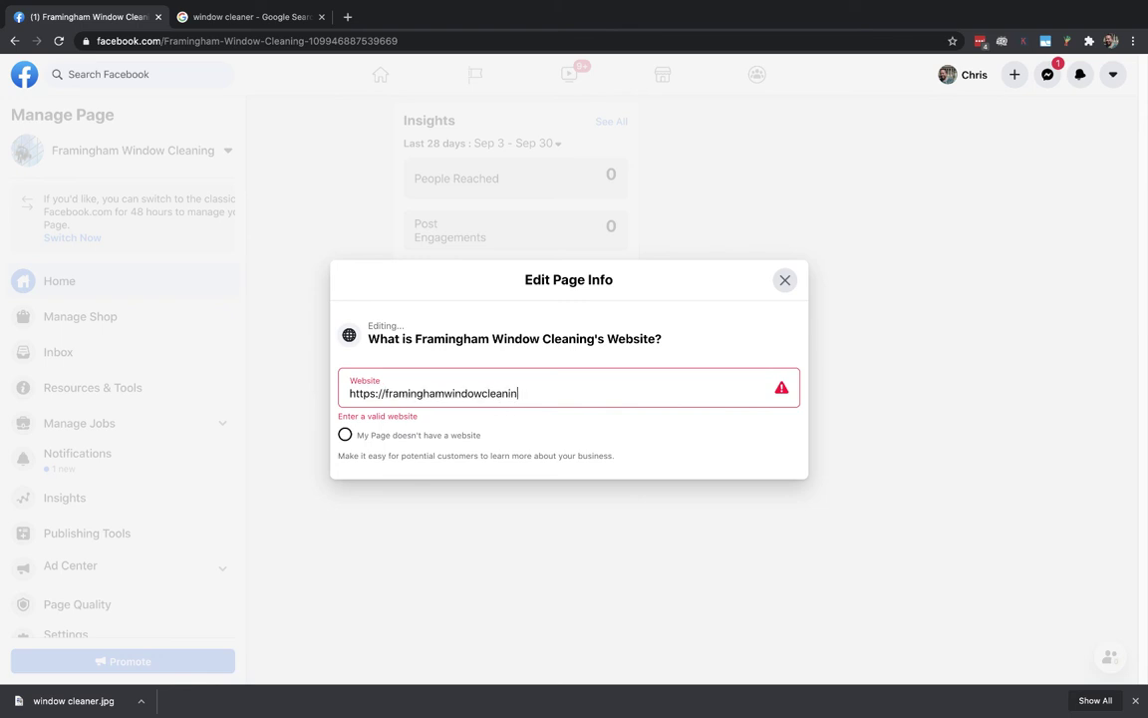
{"action": "type", "text": "g.com"}
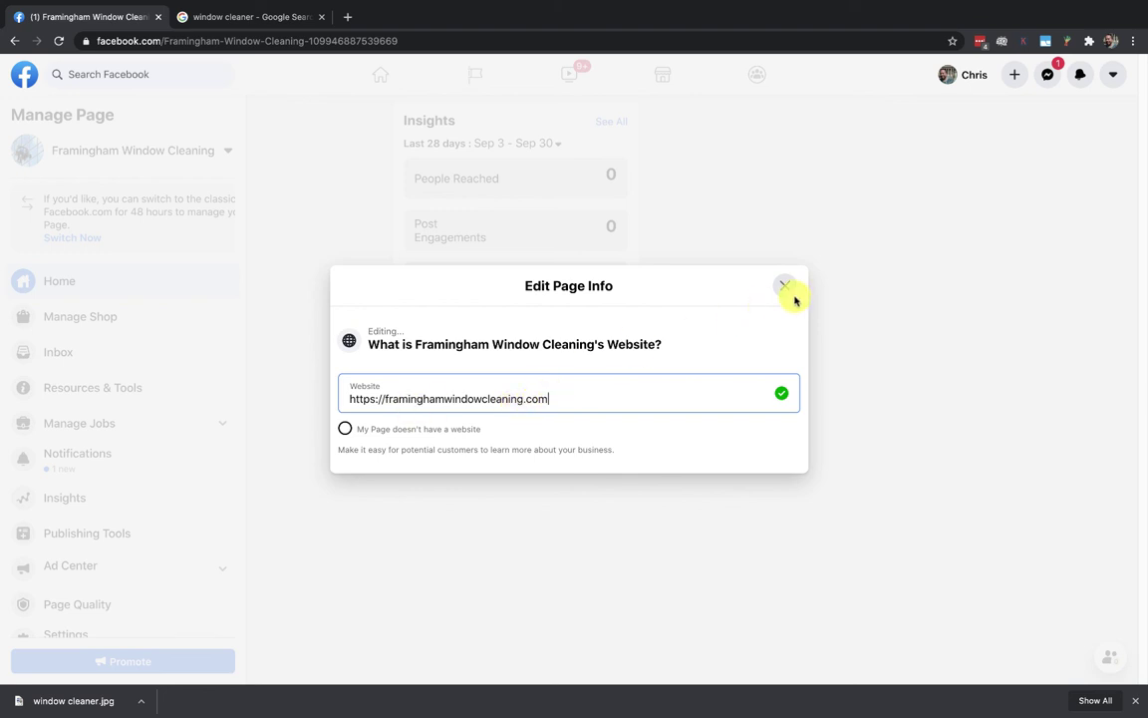
{"action": "left_click", "coordinate": [786, 287]}
Step: Open the phone number editor and close it without adding a number
{"action": "scroll", "coordinate": [832, 509], "scroll_direction": "down", "scroll_amount": 1}
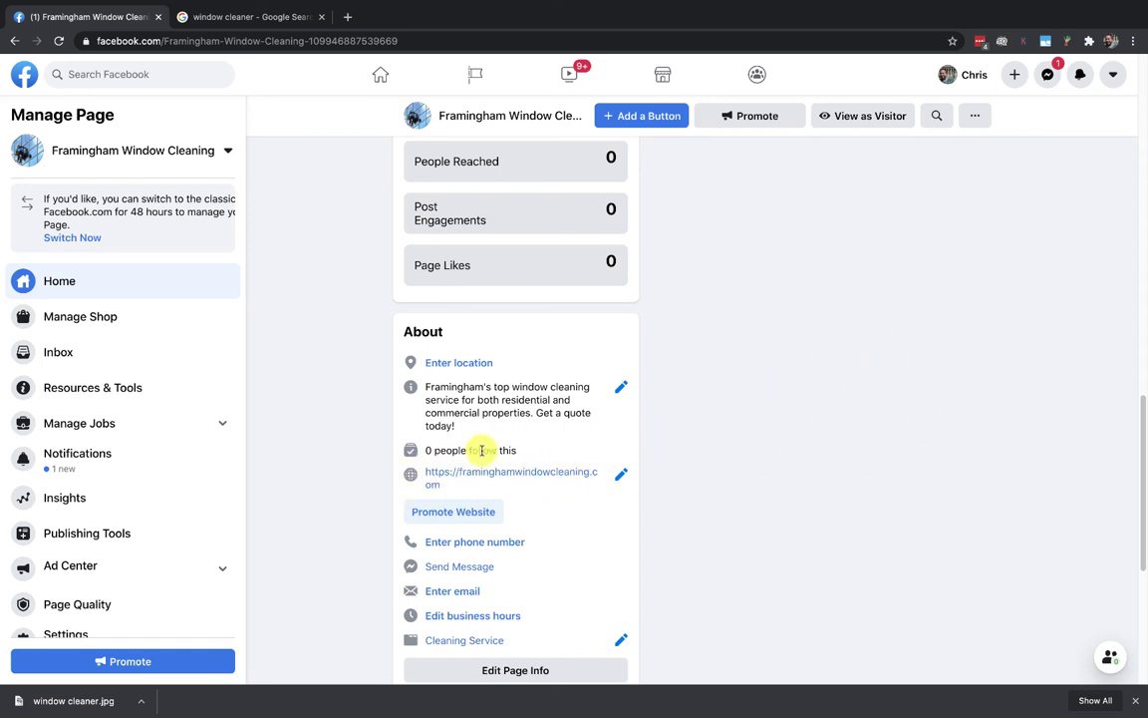
{"action": "left_click", "coordinate": [506, 543]}
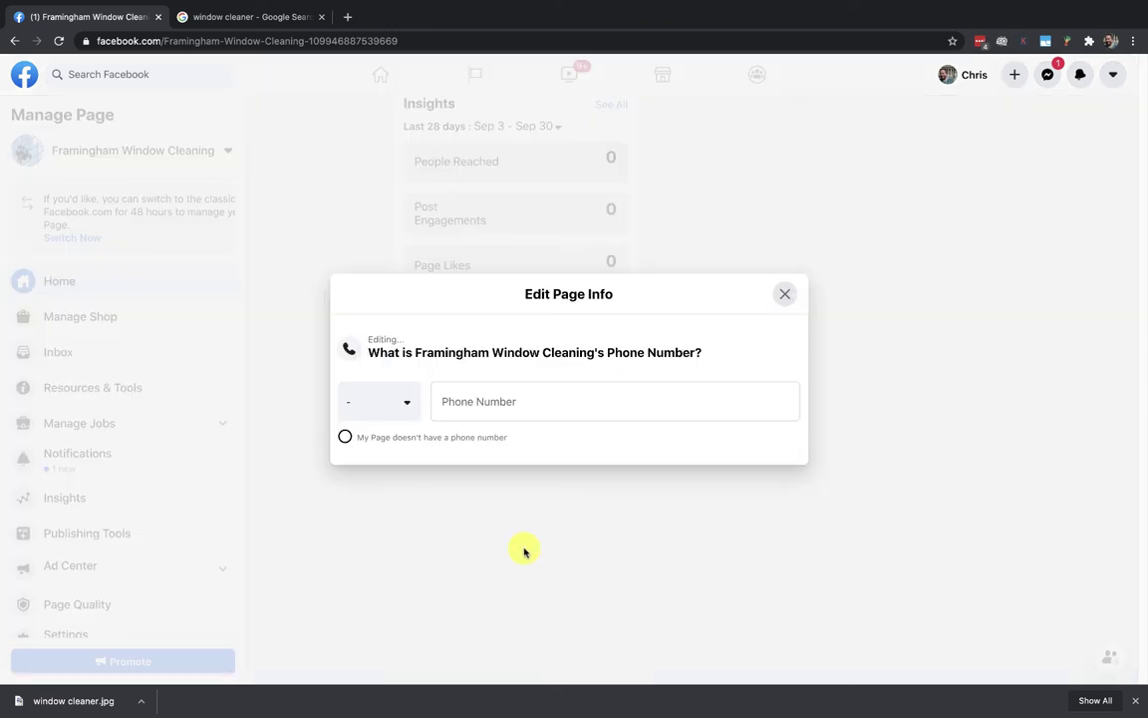
{"action": "left_click", "coordinate": [785, 295]}
Step: Start entering the Page's contact e-mail address in the email editor
{"action": "scroll", "coordinate": [748, 524], "scroll_direction": "down", "scroll_amount": 1}
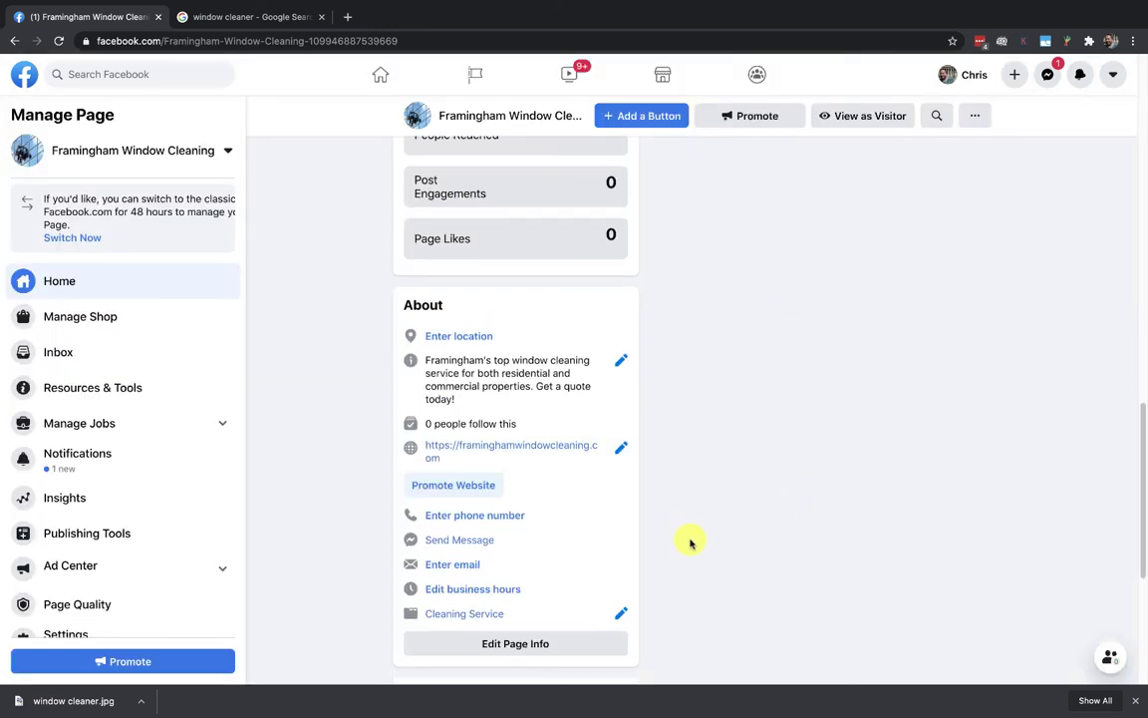
{"action": "left_click", "coordinate": [459, 567]}
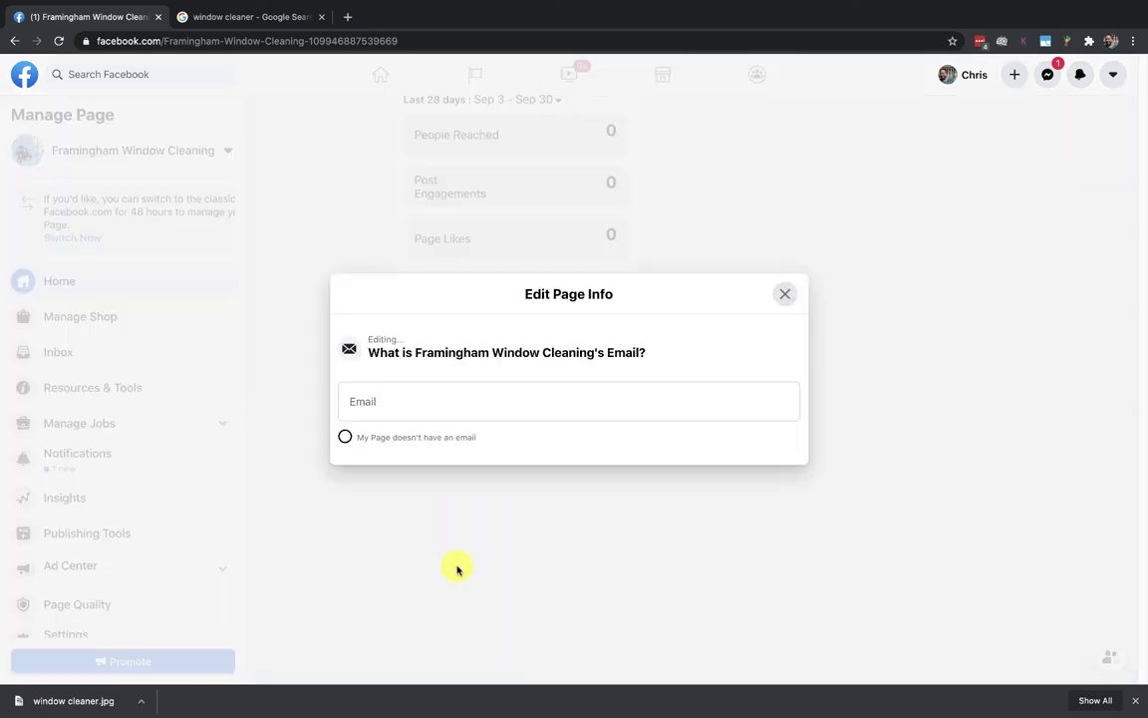
{"action": "left_click", "coordinate": [420, 402]}
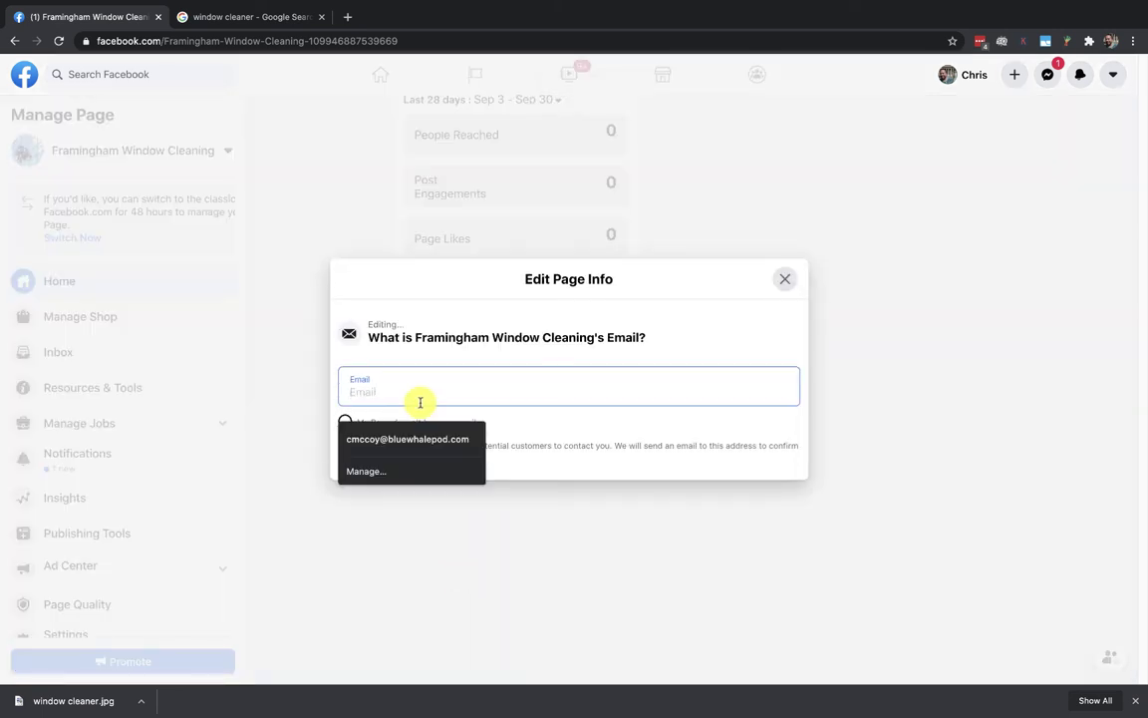
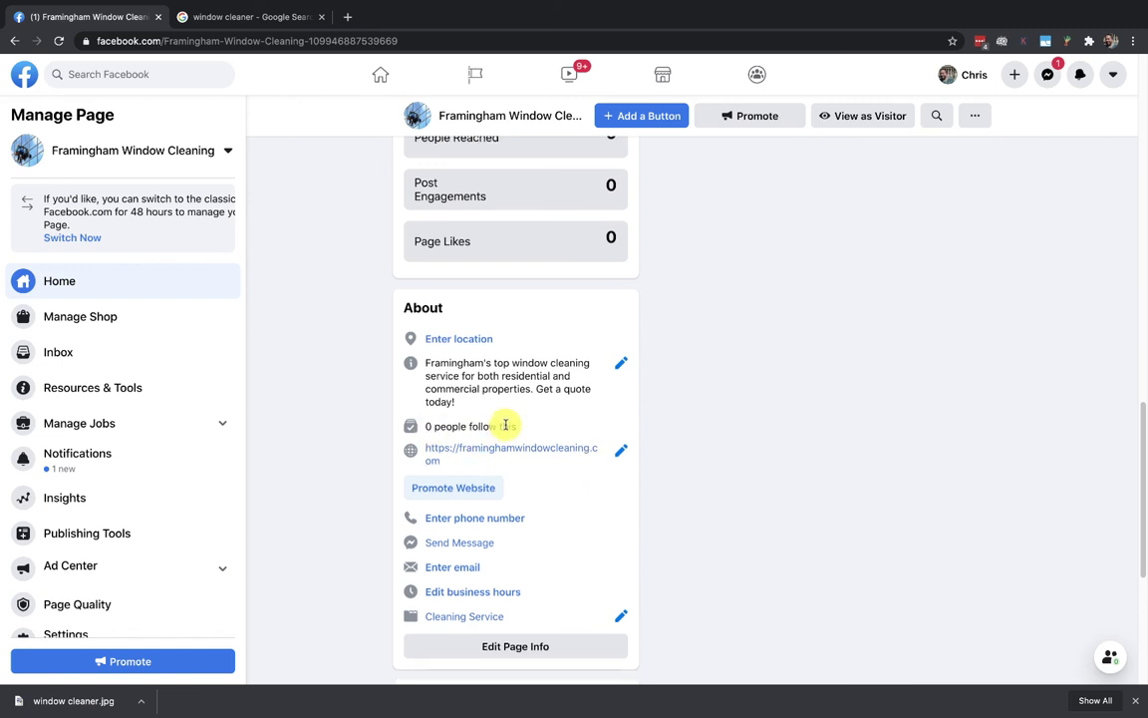
{"action": "scroll", "coordinate": [505, 425], "scroll_direction": "up", "scroll_amount": 3}
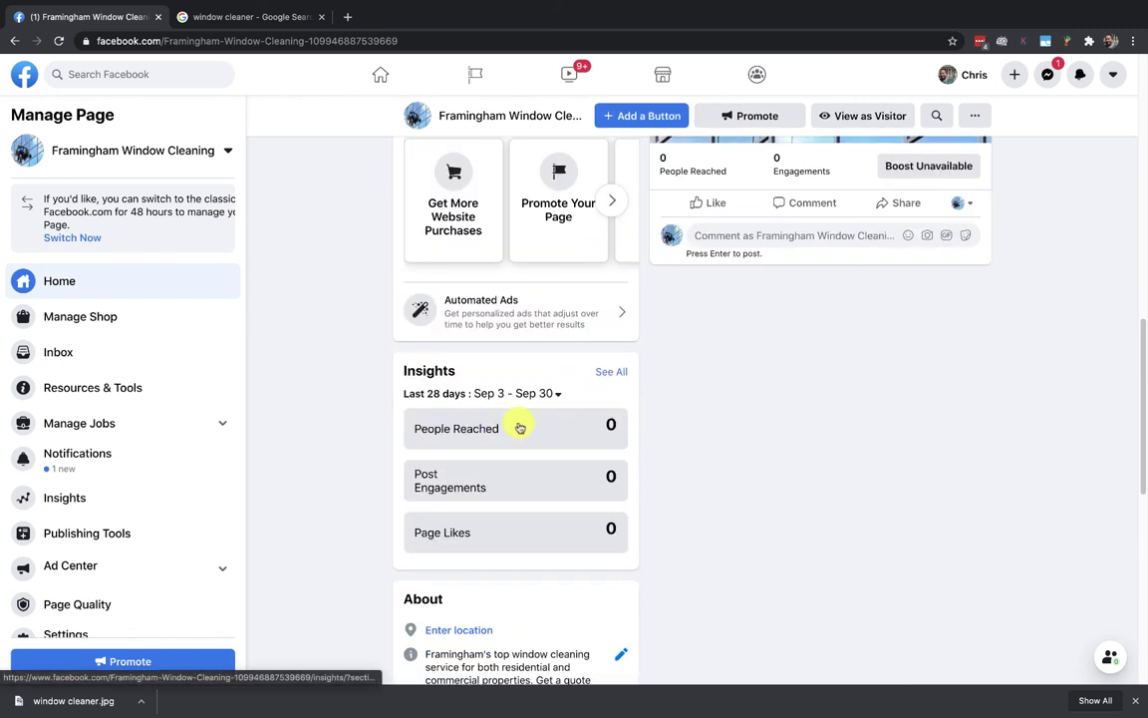
{"action": "scroll", "coordinate": [713, 405], "scroll_direction": "up", "scroll_amount": 2}
{"action": "scroll", "coordinate": [713, 411], "scroll_direction": "up", "scroll_amount": 5}
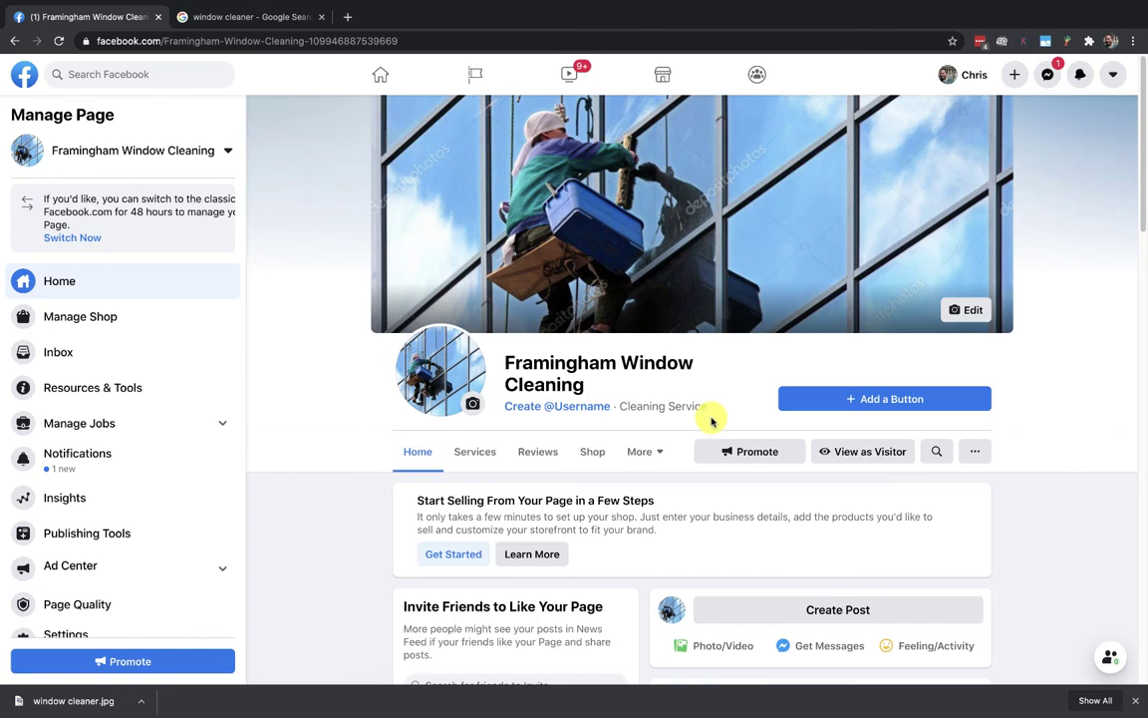
{"action": "left_click", "coordinate": [971, 454]}
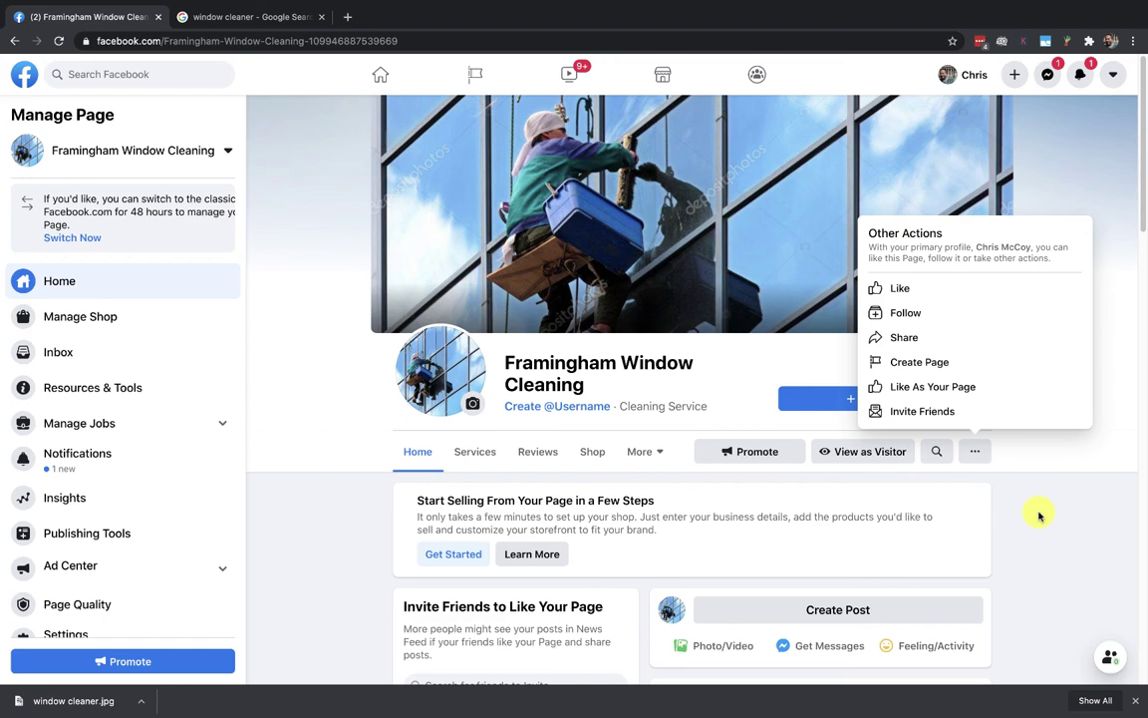
{"action": "left_click", "coordinate": [1041, 521]}
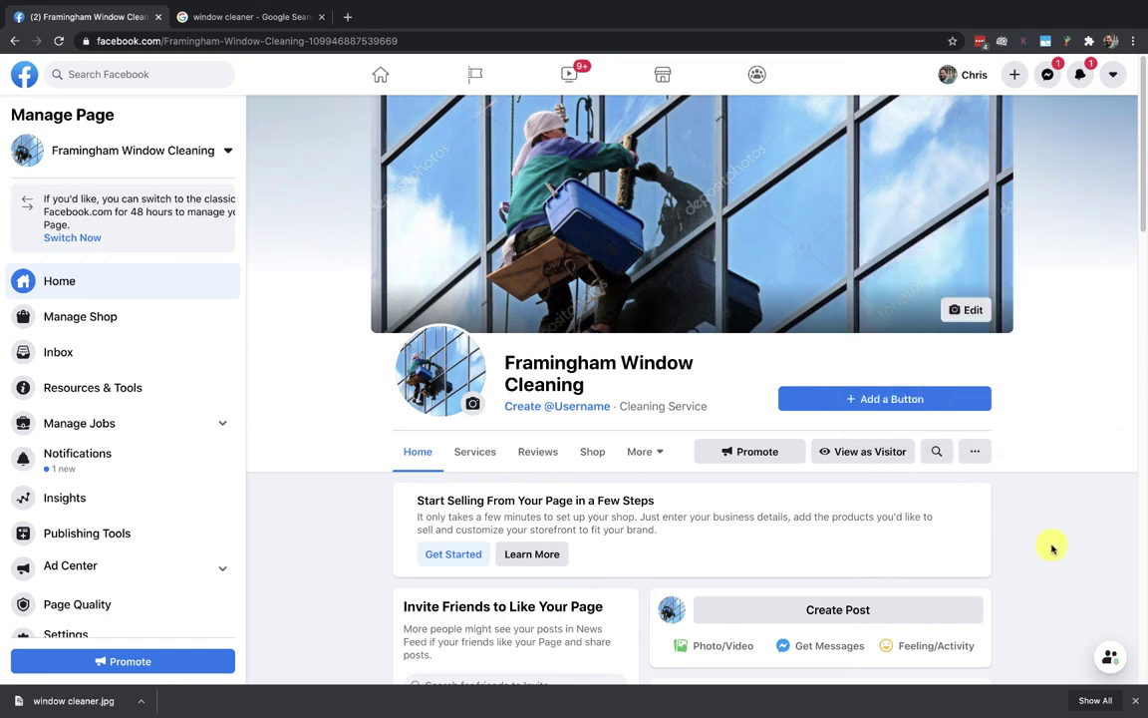
{"action": "scroll", "coordinate": [1053, 548], "scroll_direction": "down", "scroll_amount": 10}
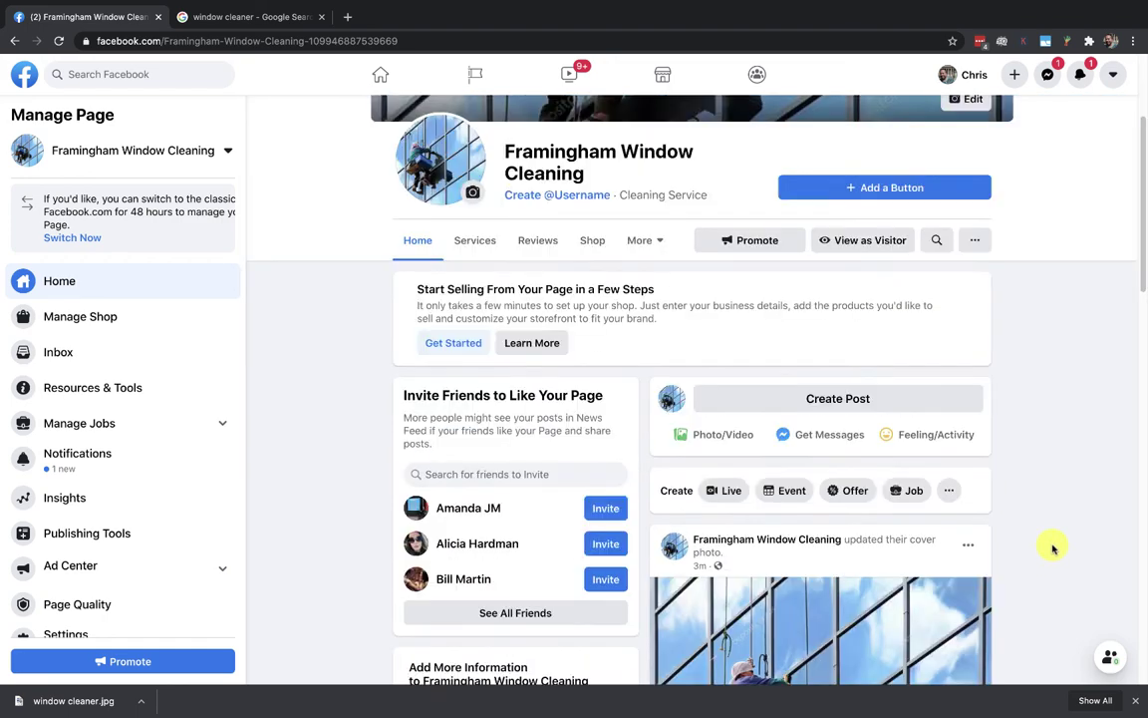